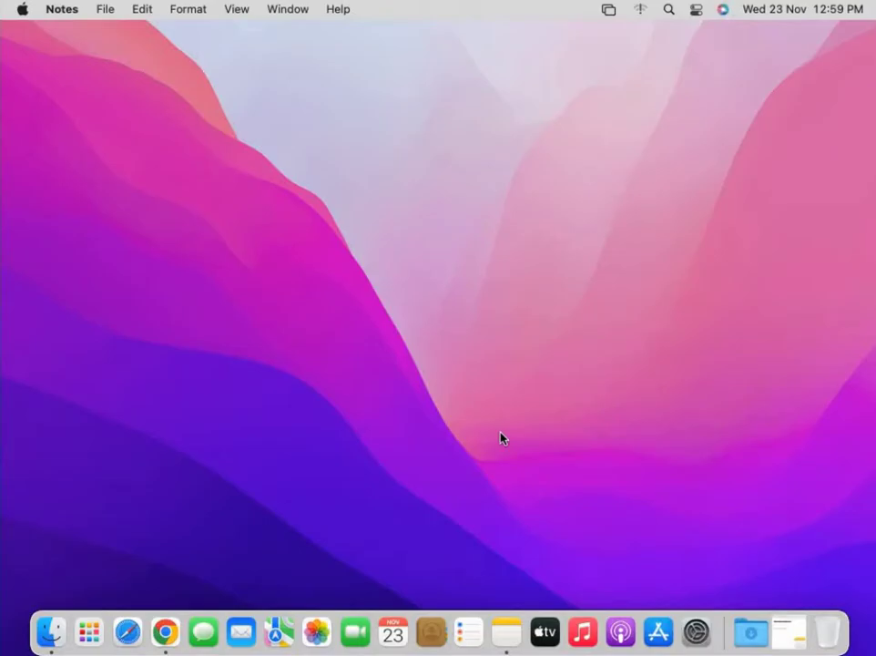
Launch Google Chrome from its icon in the Dock
{"action": "left_click", "coordinate": [171, 630]}
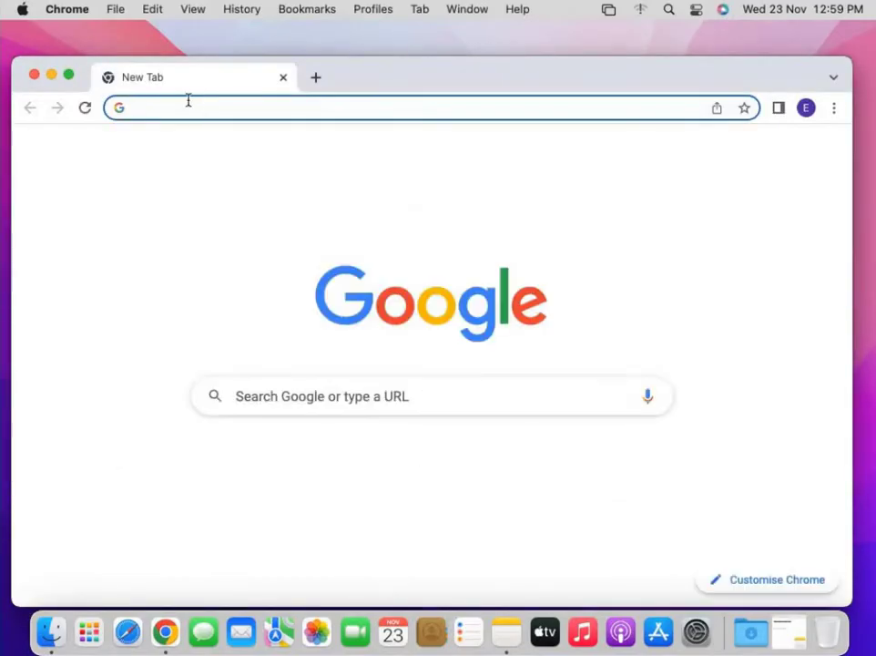
Put Chrome in full screen and go to sapgui.weebly.com from the 'sap' address suggestion
{"action": "left_click", "coordinate": [67, 77]}
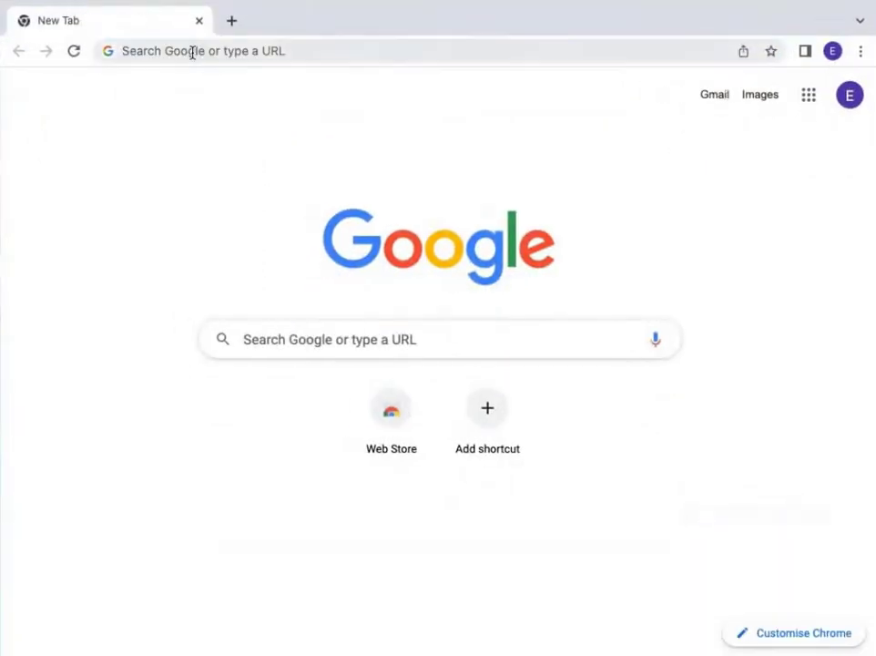
{"action": "left_click", "coordinate": [192, 51]}
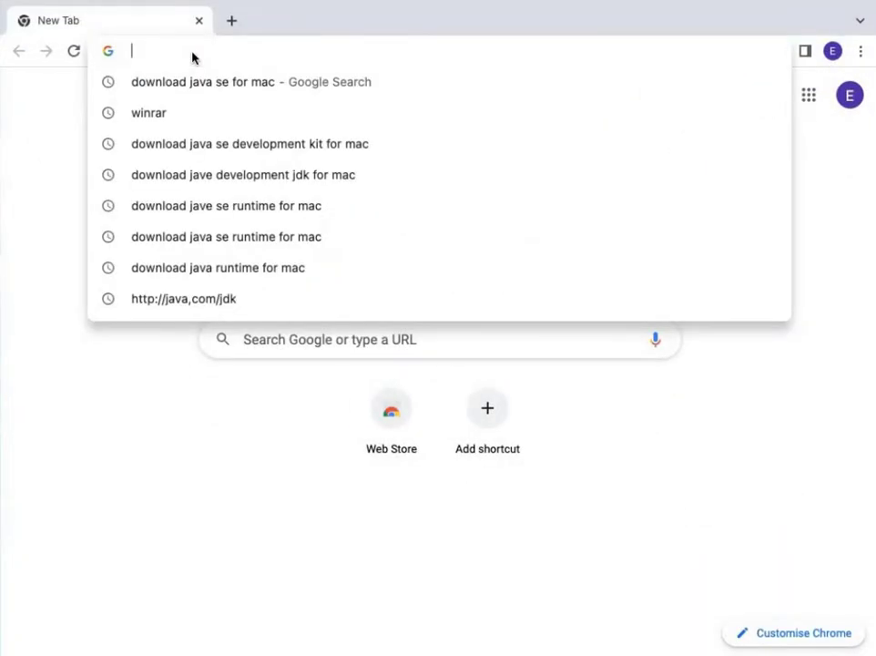
{"action": "type", "text": "sap"}
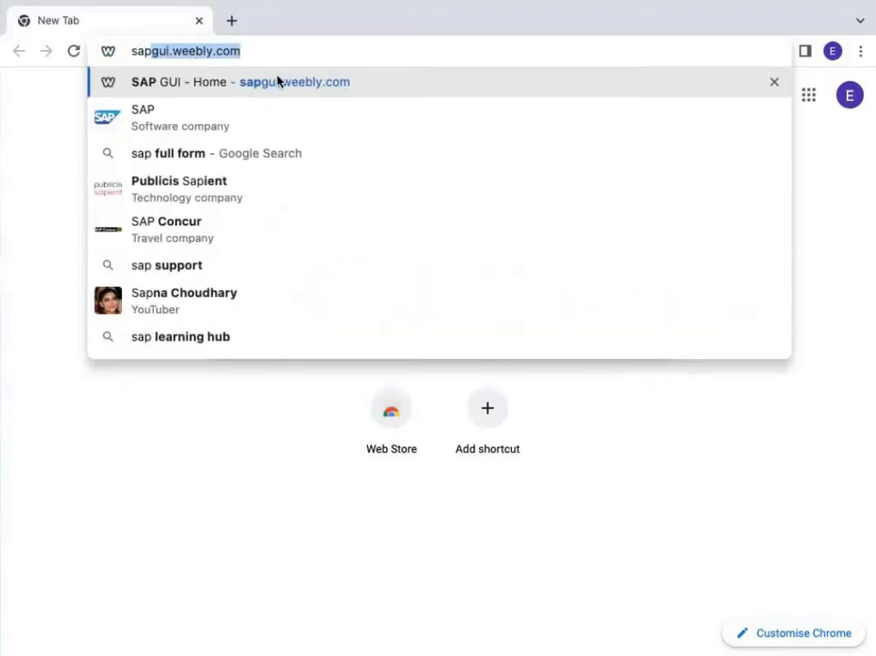
{"action": "left_click", "coordinate": [279, 83]}
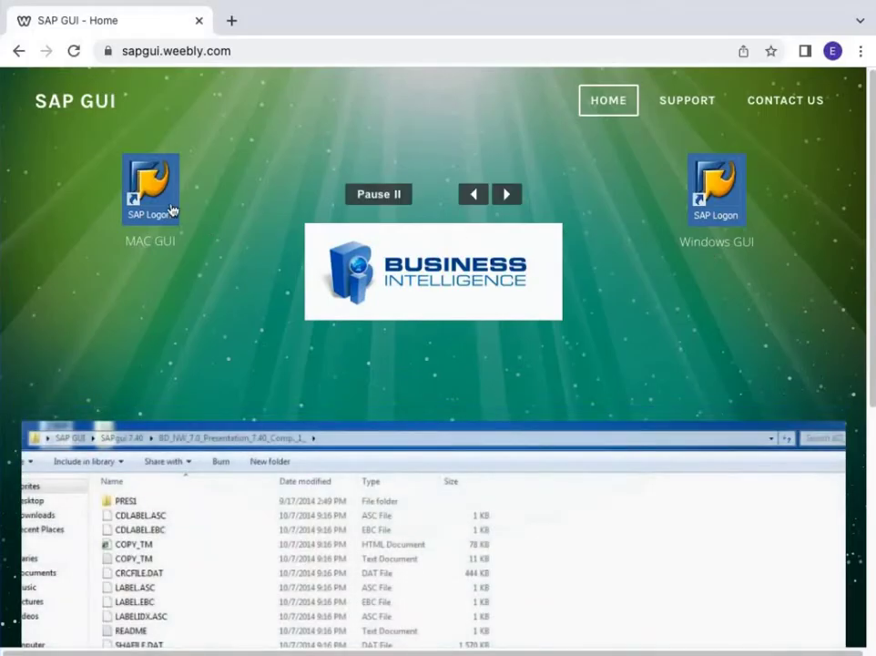
Download the MAC GUI archive 50144807_7.ZIP (156M) from Google Drive, bypassing the virus-scan warning
{"action": "left_click", "coordinate": [157, 211]}
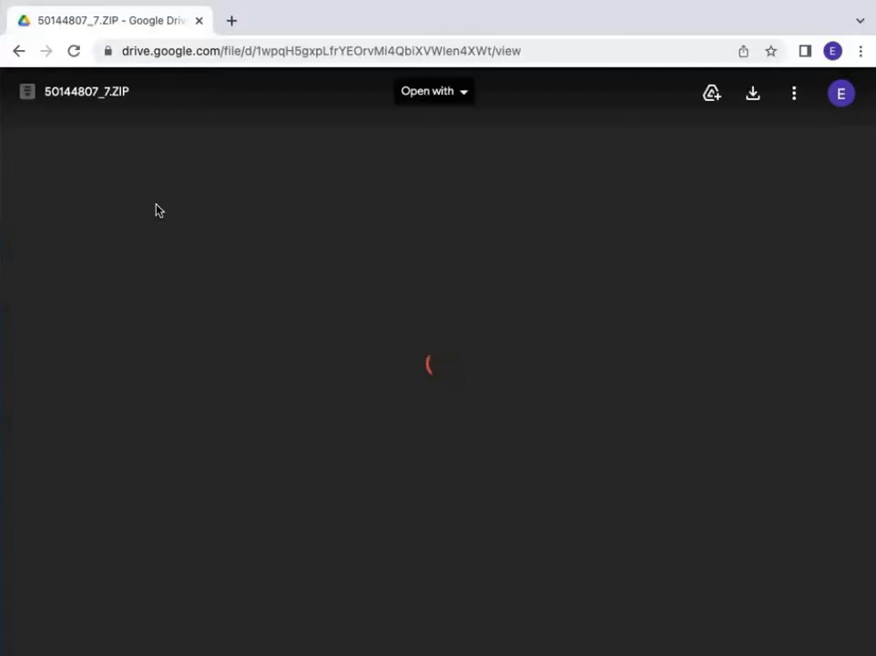
{"action": "left_click", "coordinate": [357, 309]}
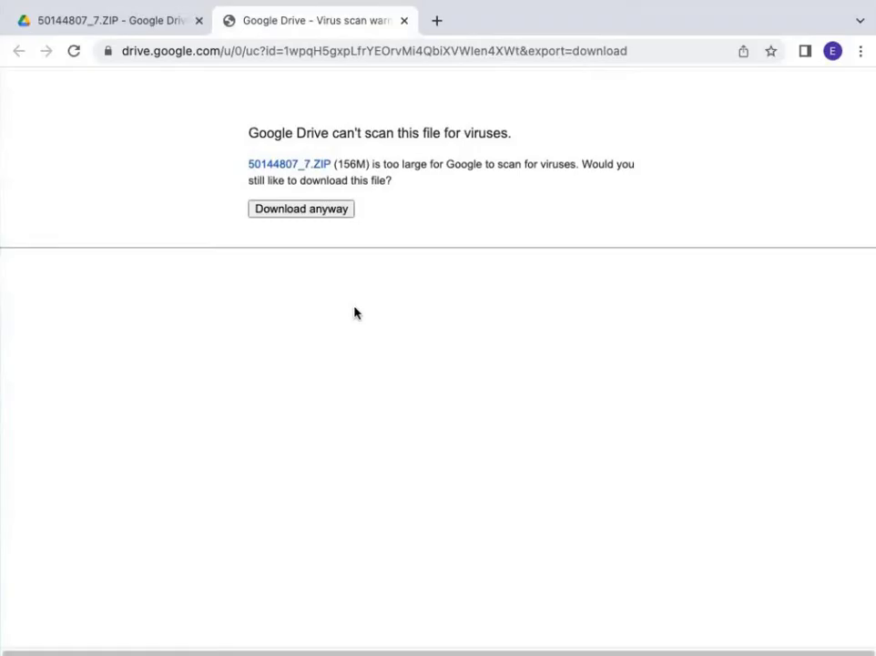
{"action": "left_click", "coordinate": [306, 216]}
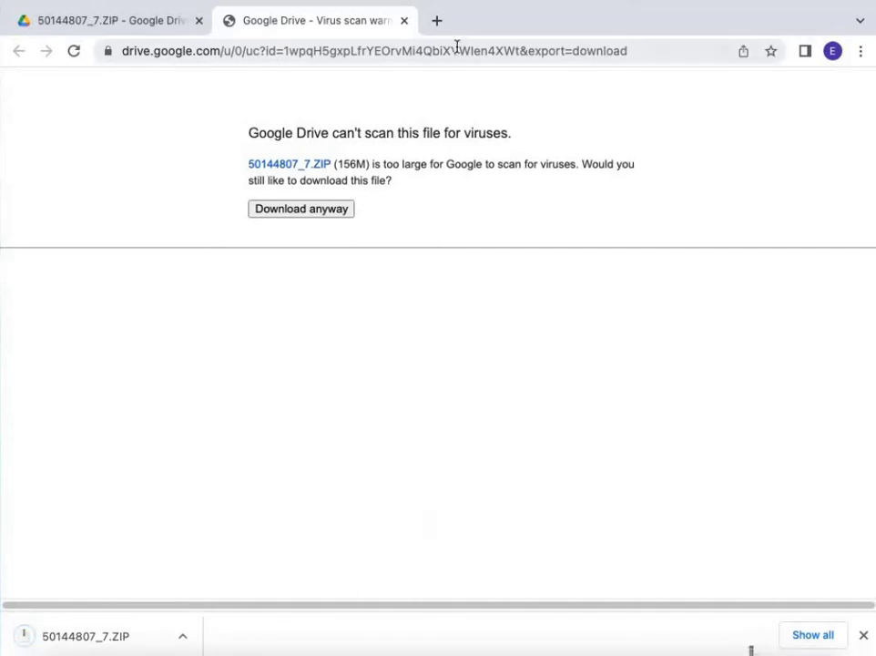
In a new tab, search Google for 'download java se for mac'
{"action": "left_click", "coordinate": [438, 21]}
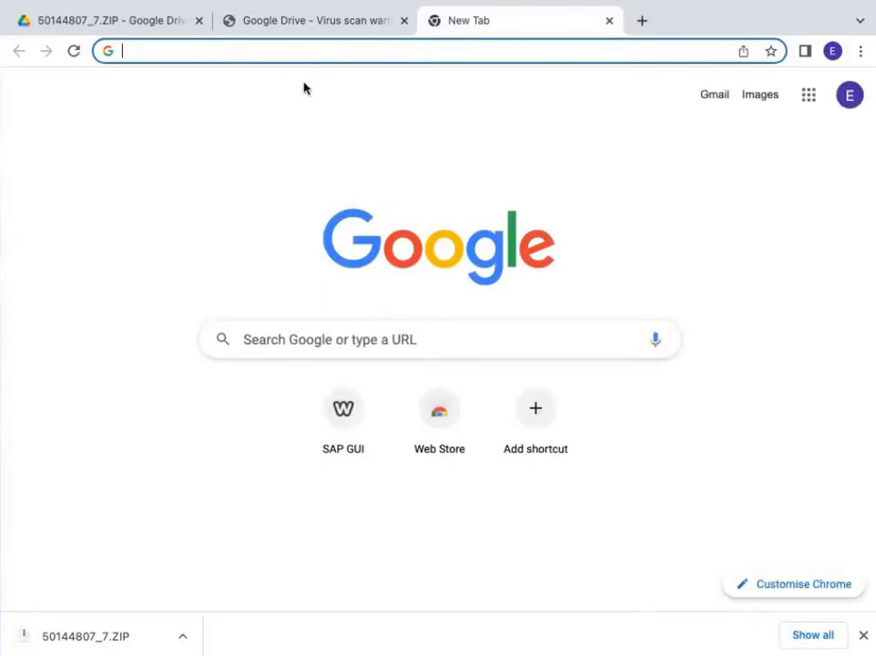
{"action": "type", "text": "downloa"}
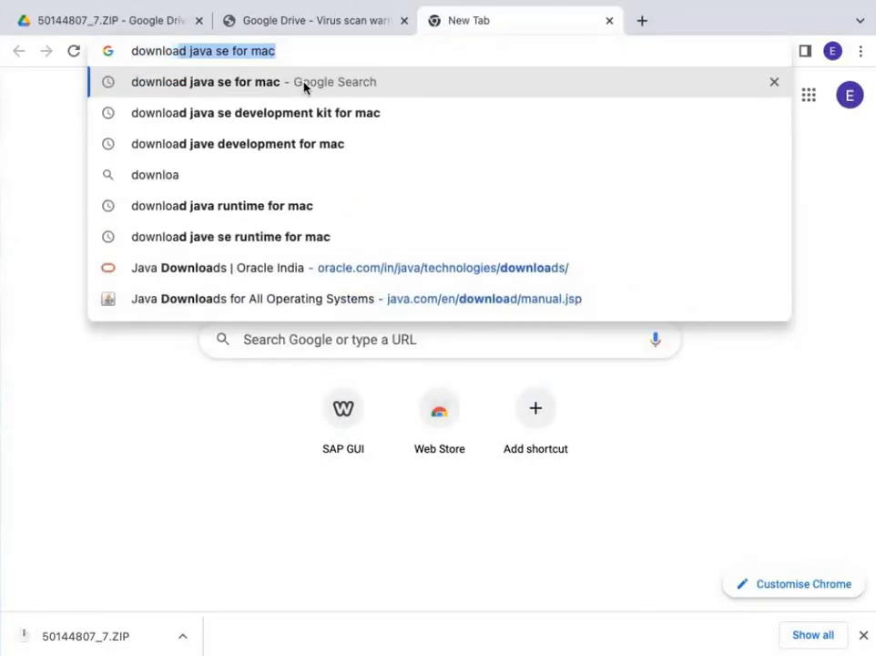
{"action": "type", "text": "d java se"}
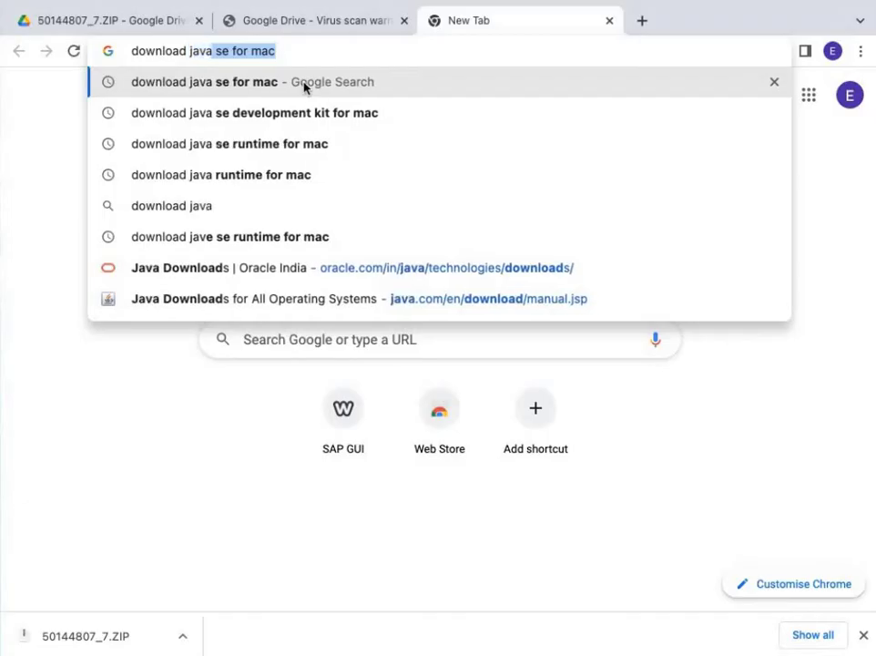
{"action": "left_click", "coordinate": [254, 83]}
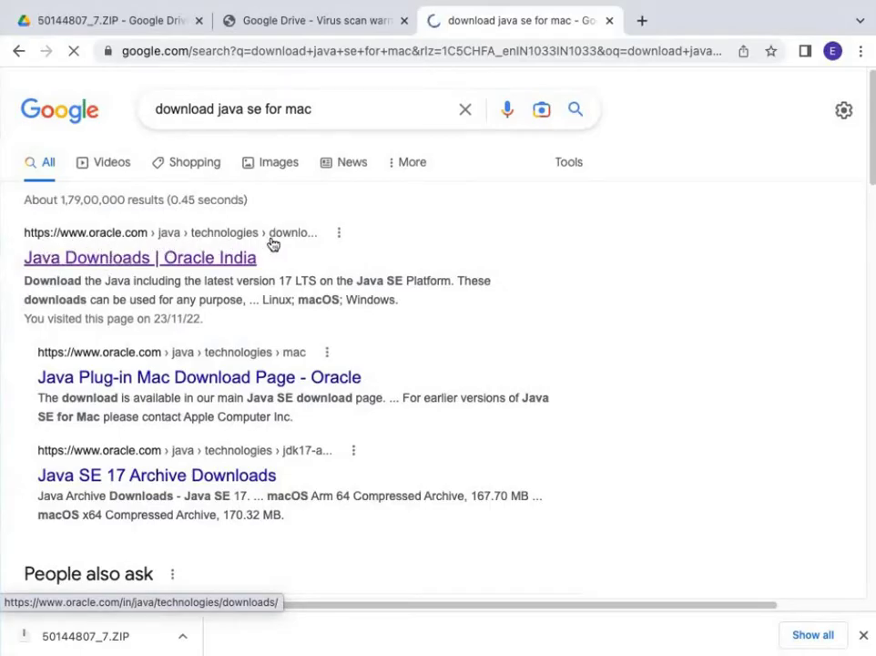
From Oracle's Java Downloads page, download the JDK 19 macOS x64 DMG installer (jdk-19_macos-x64_bin.dmg)
{"action": "left_click", "coordinate": [165, 261]}
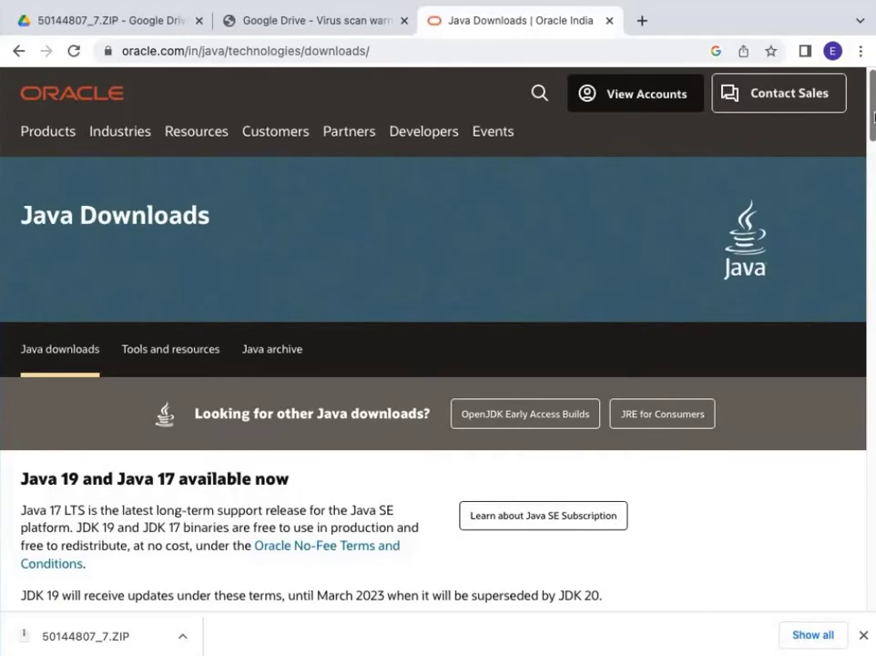
{"action": "left_click_drag", "start_coordinate": [873, 116], "coordinate": [873, 182]}
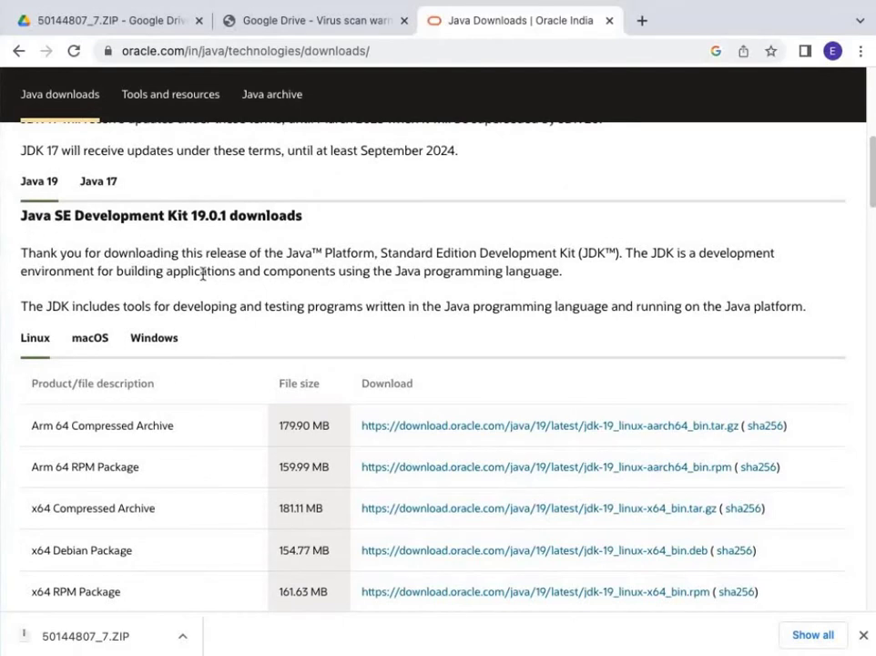
{"action": "left_click", "coordinate": [97, 339]}
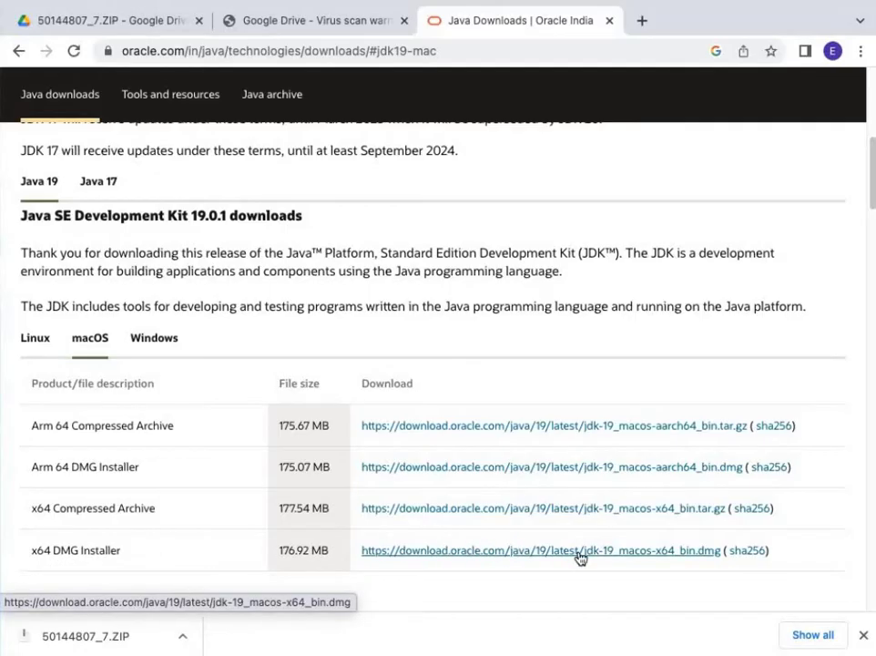
{"action": "left_click", "coordinate": [658, 552]}
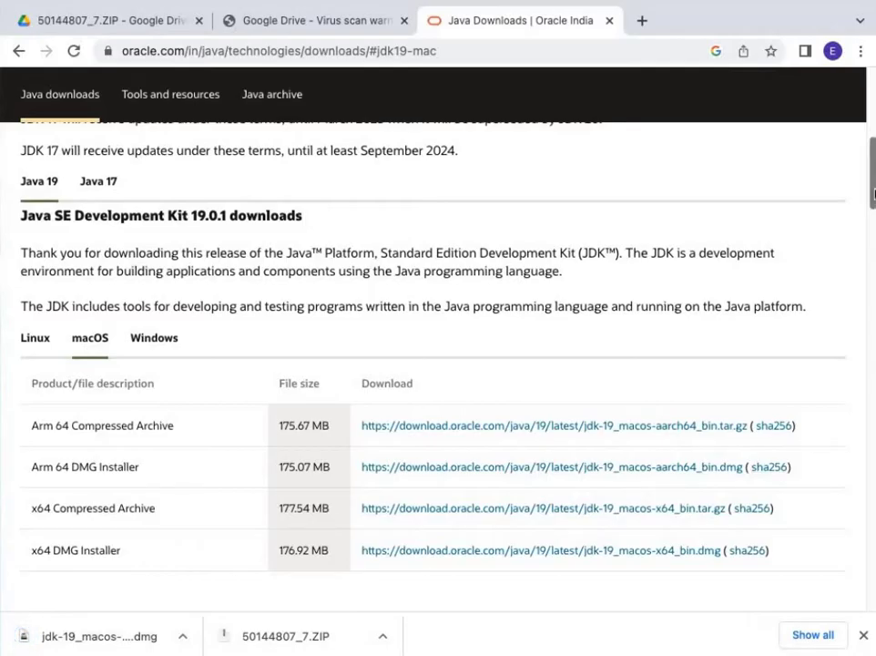
{"action": "left_click_drag", "start_coordinate": [873, 193], "coordinate": [872, 373]}
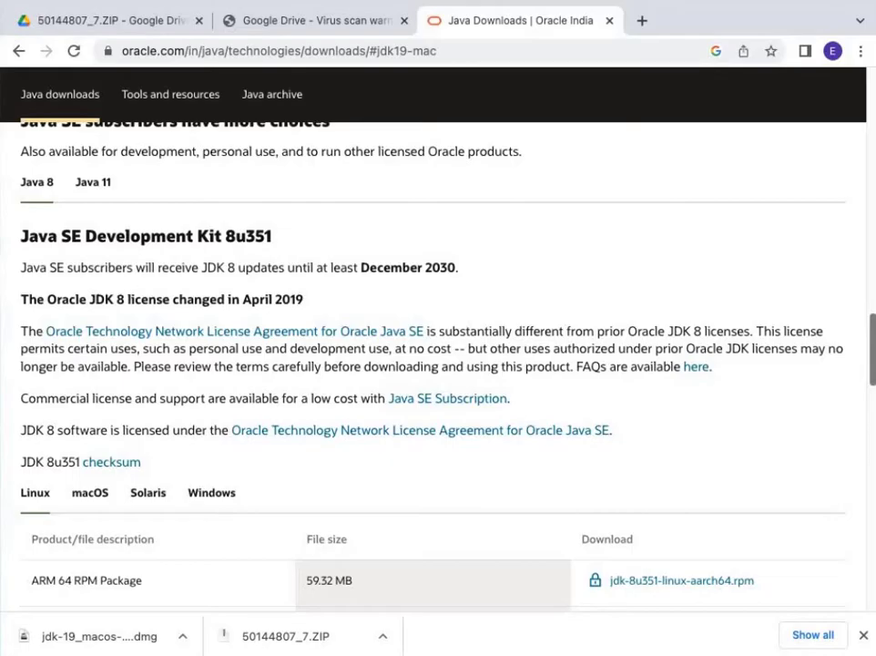
Accept the Oracle Java SE license and download jdk-8u351-macosx-x64.dmg from the JDK 8 macOS section
{"action": "left_click_drag", "start_coordinate": [873, 373], "coordinate": [873, 375]}
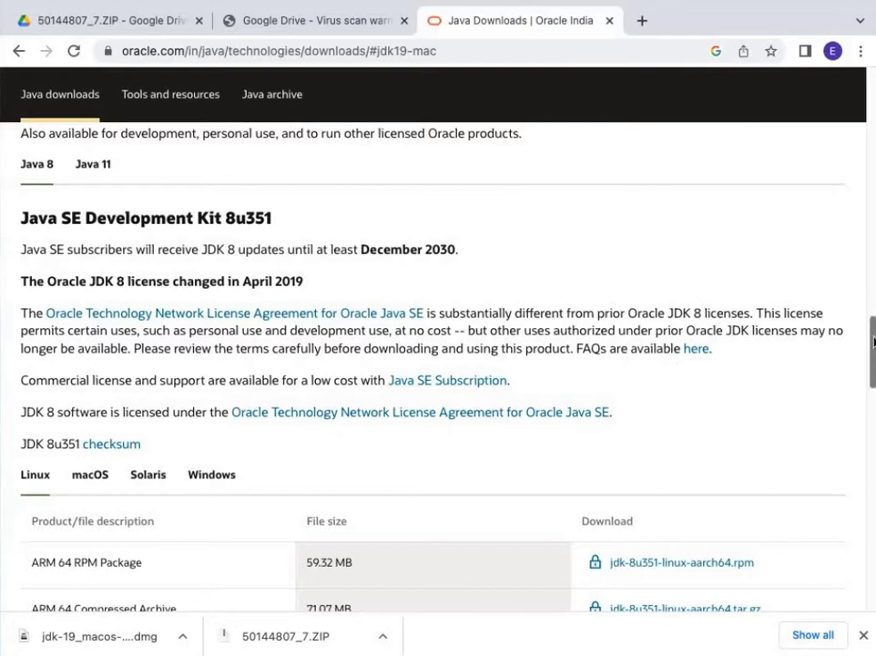
{"action": "left_click_drag", "start_coordinate": [873, 346], "coordinate": [872, 374]}
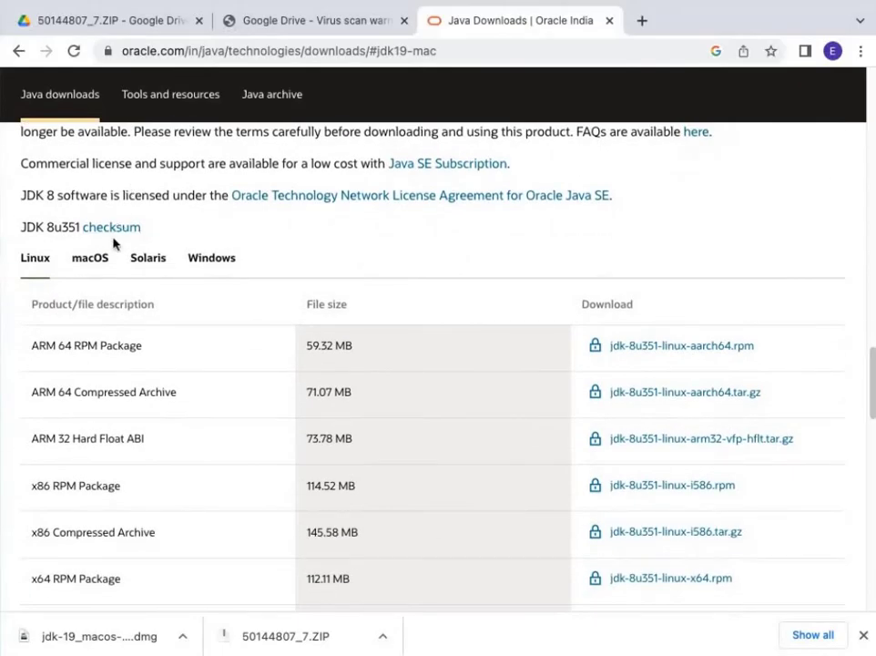
{"action": "left_click", "coordinate": [94, 261]}
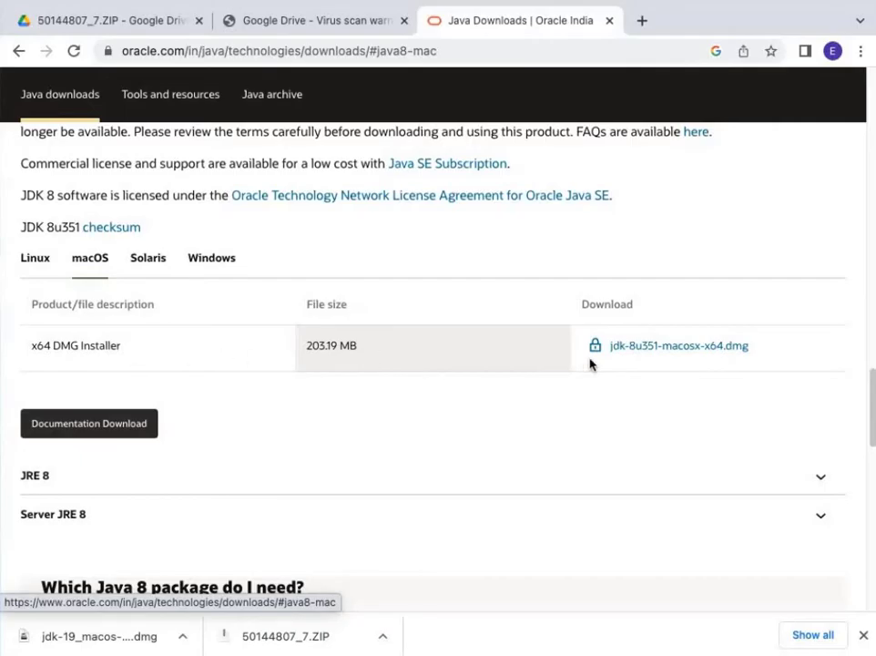
{"action": "left_click", "coordinate": [648, 352]}
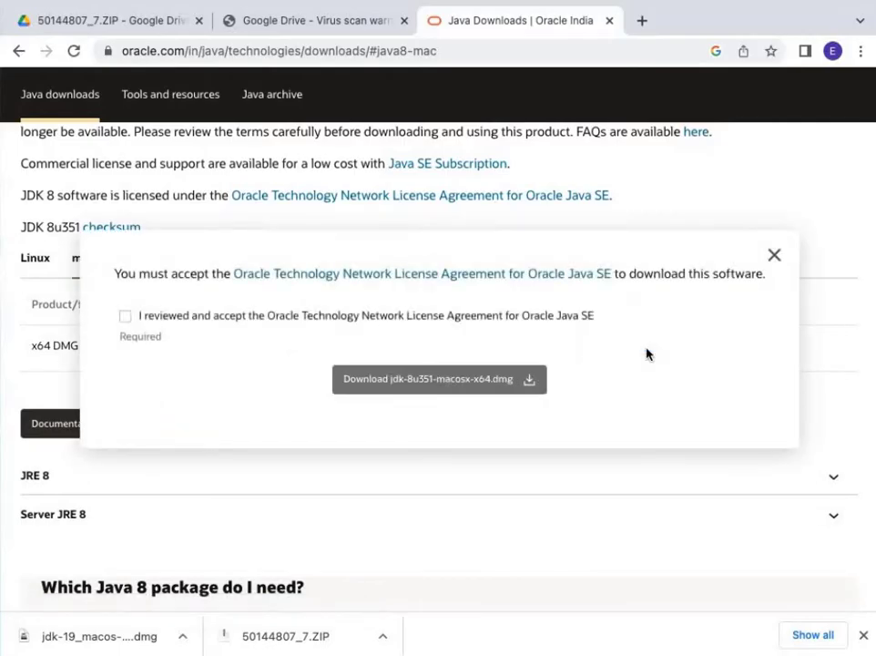
{"action": "left_click", "coordinate": [127, 317]}
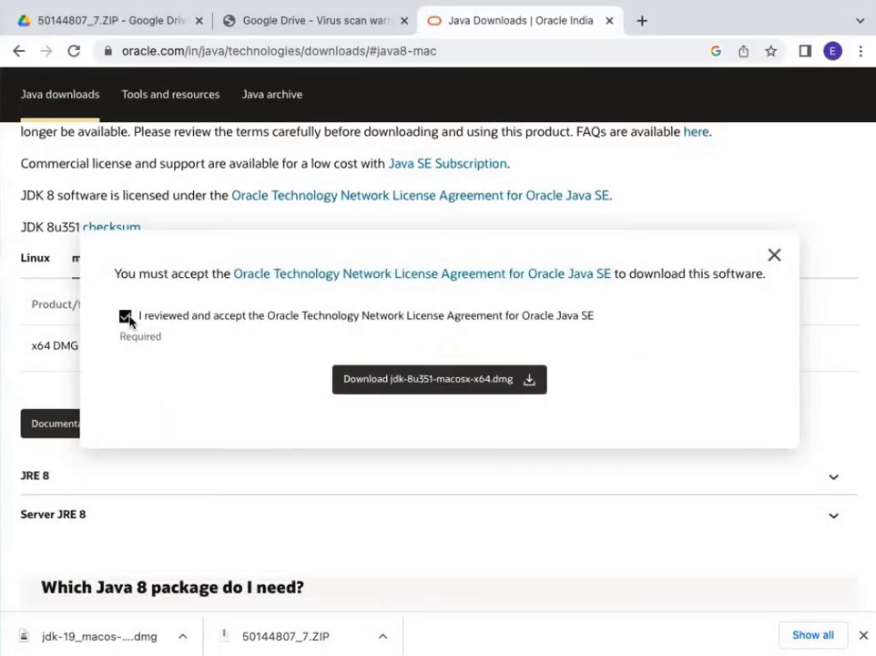
{"action": "left_click", "coordinate": [409, 385]}
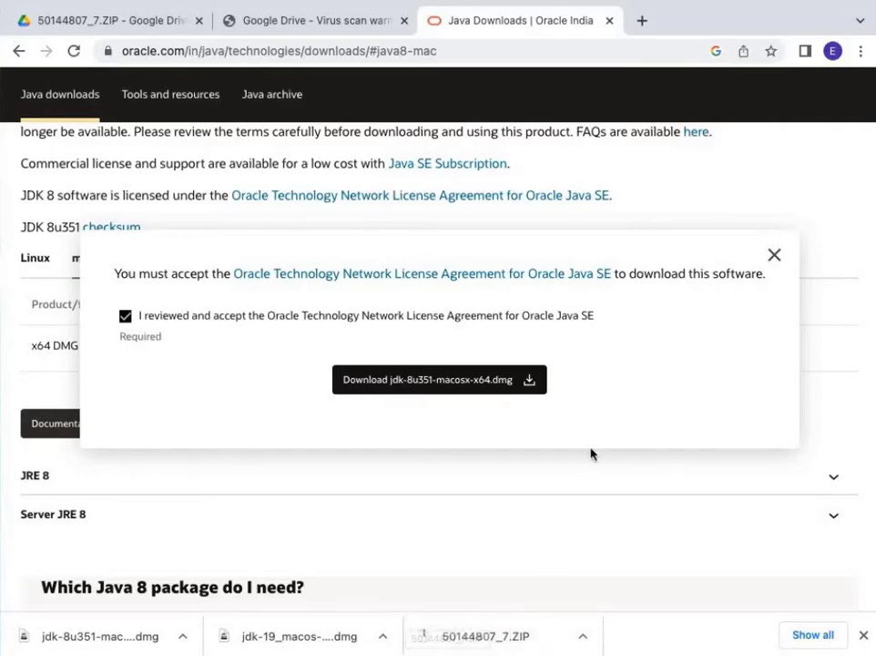
{"action": "left_click", "coordinate": [774, 257]}
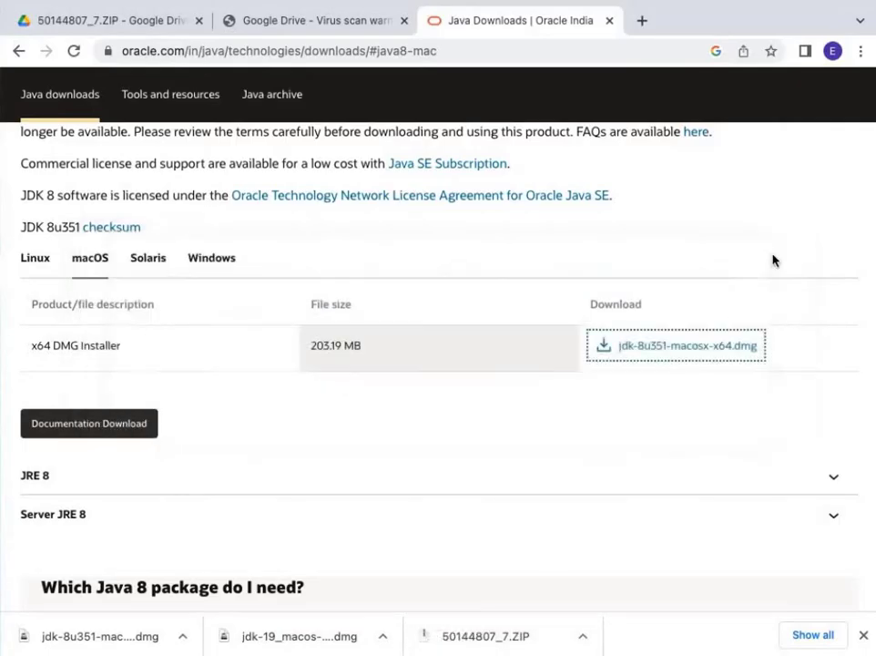
Exit Chrome's full screen and minimize the Oracle Java Downloads and New Tab windows
{"action": "mouse_move", "coordinate": [84, 24]}
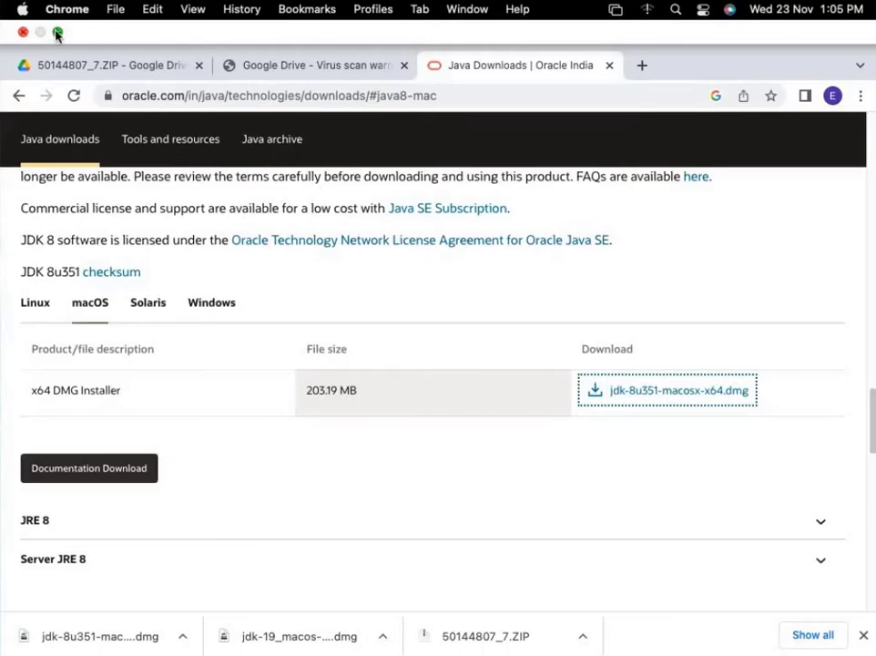
{"action": "left_click", "coordinate": [56, 32]}
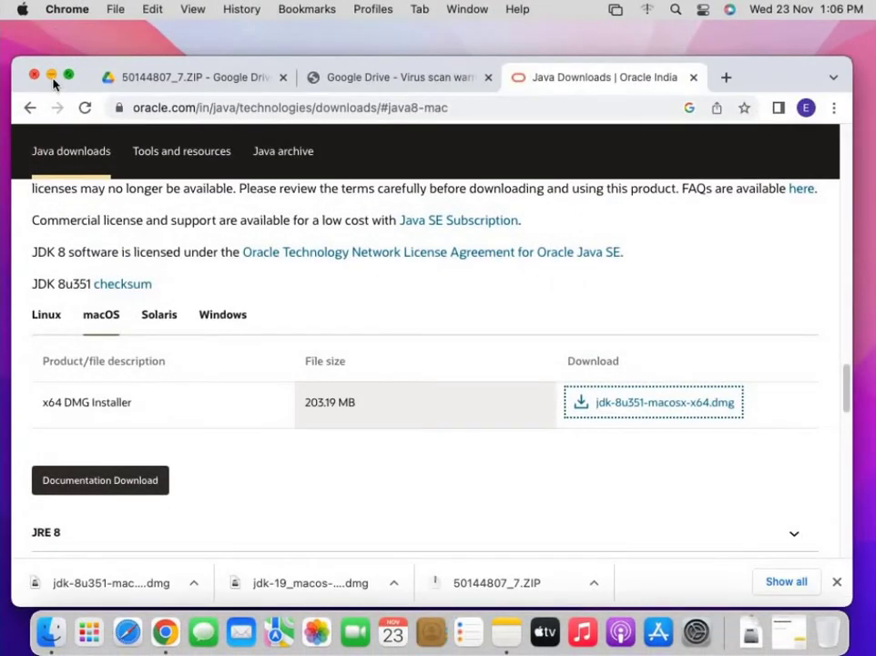
{"action": "left_click", "coordinate": [52, 76]}
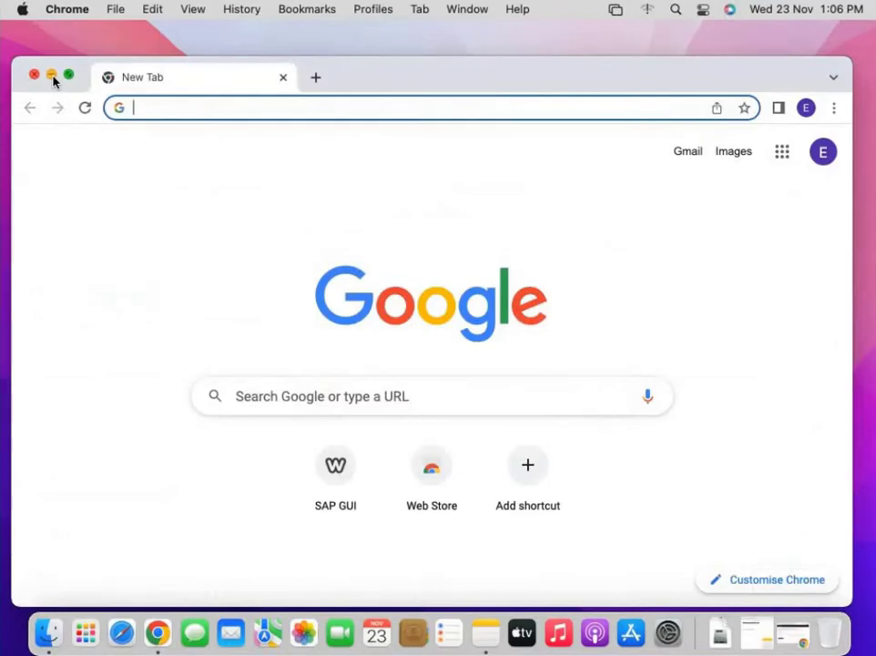
{"action": "left_click", "coordinate": [52, 76]}
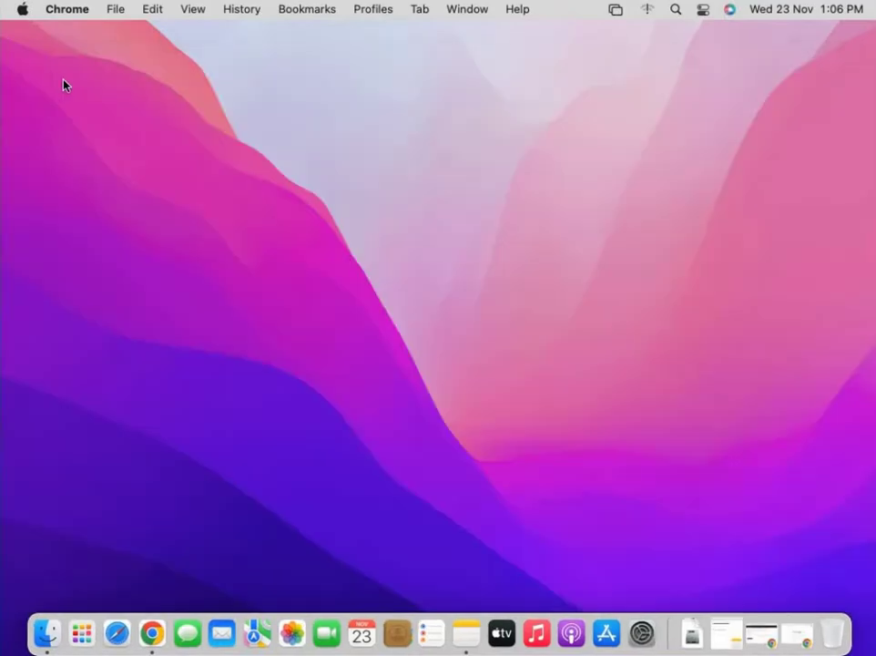
Open Downloads from the Dock stack, mount jdk-19_macos-x64_bin.dmg, and run JDK 19.0.1.pkg
{"action": "right_click", "coordinate": [688, 633]}
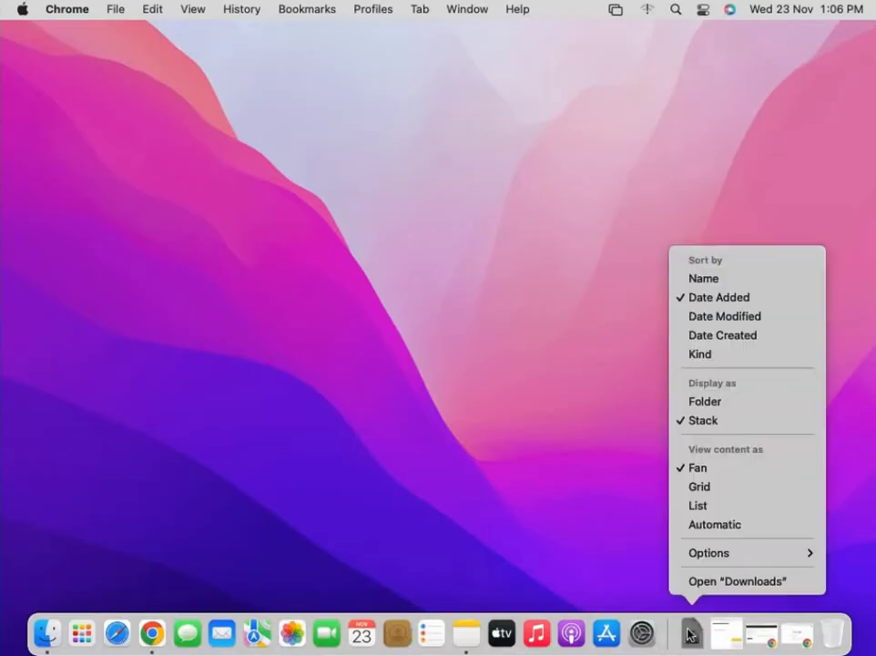
{"action": "left_click", "coordinate": [713, 581]}
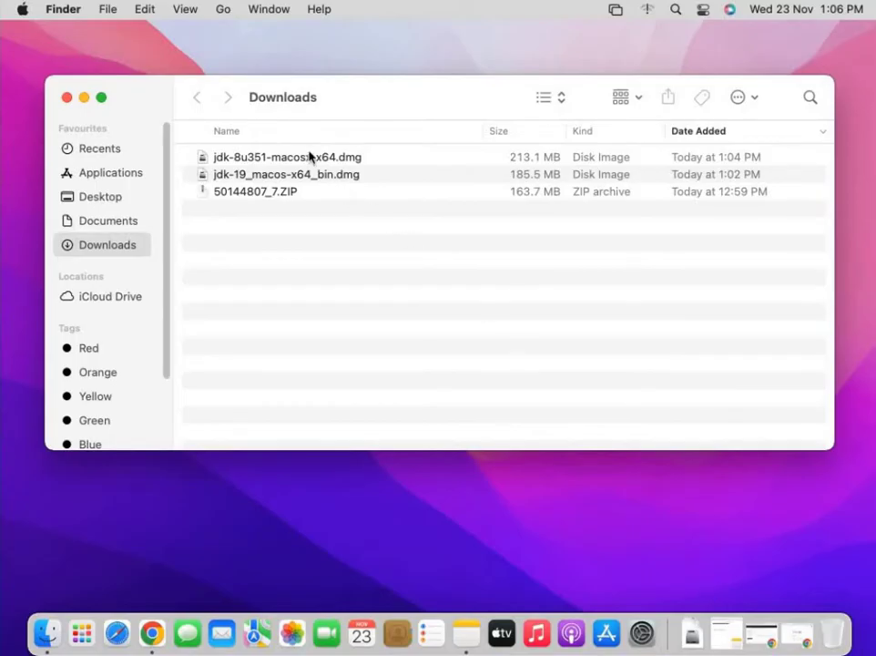
{"action": "left_click", "coordinate": [263, 180]}
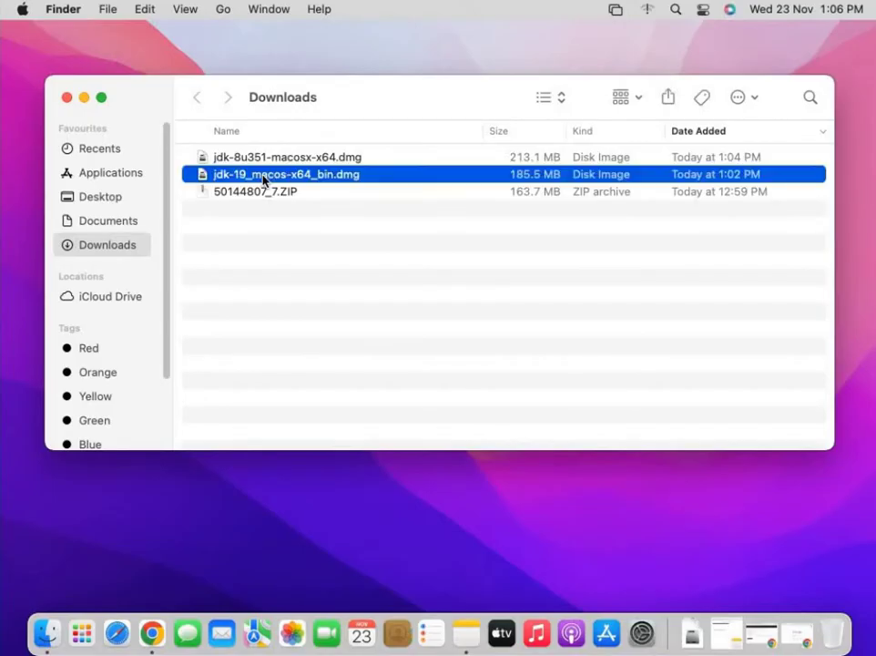
{"action": "double_click", "coordinate": [263, 180]}
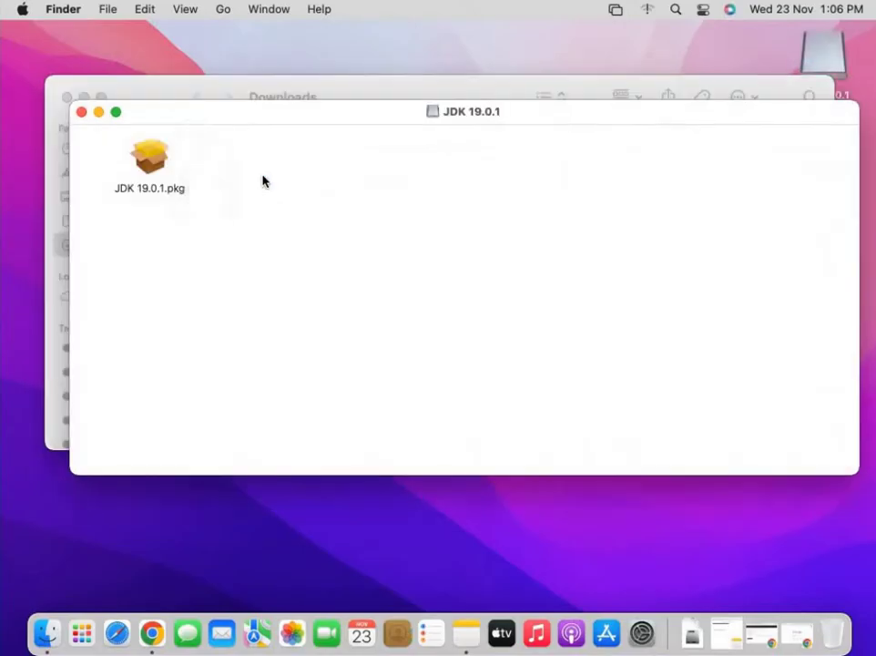
{"action": "double_click", "coordinate": [152, 160]}
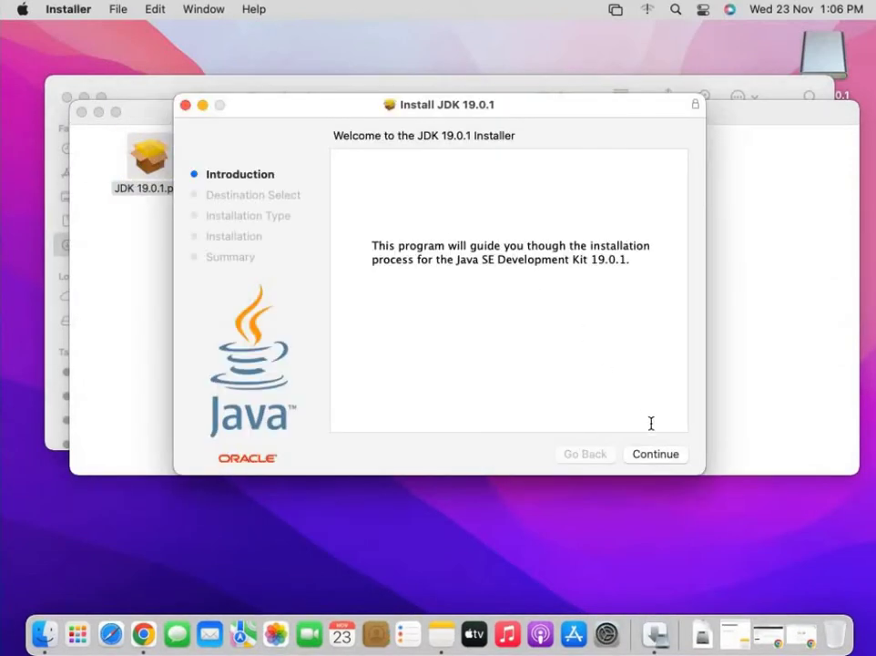
Install JDK 19.0.1 with the admin password, keep the installer files, and close the JDK volume window
{"action": "left_click", "coordinate": [656, 454]}
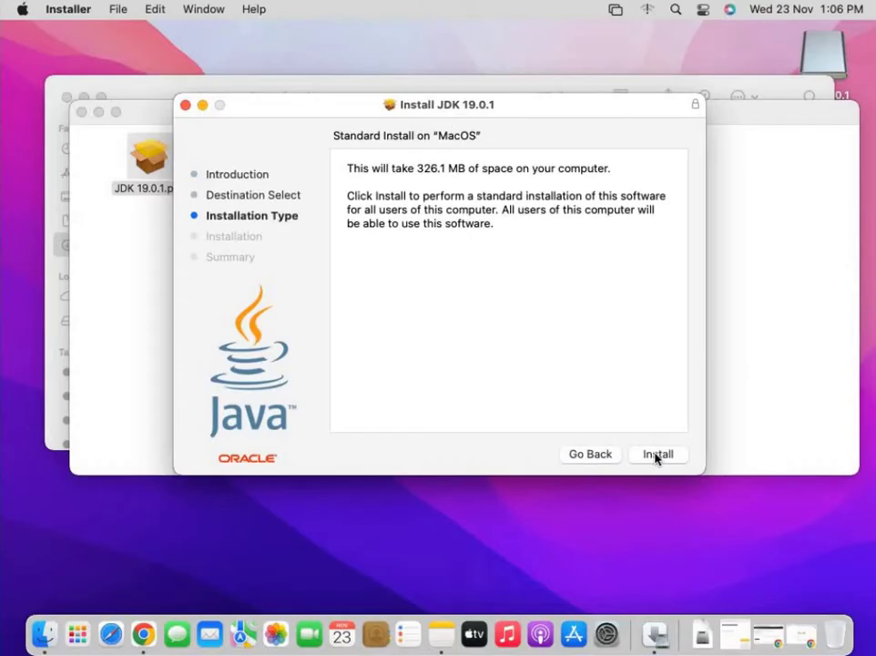
{"action": "left_click", "coordinate": [656, 456]}
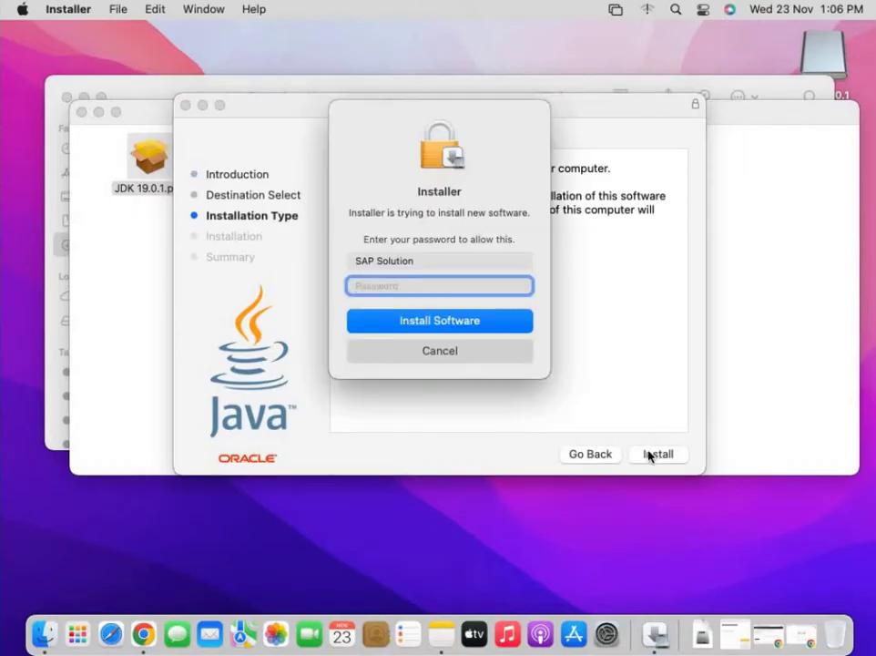
{"action": "type", "text": "••"}
{"action": "left_click", "coordinate": [499, 326]}
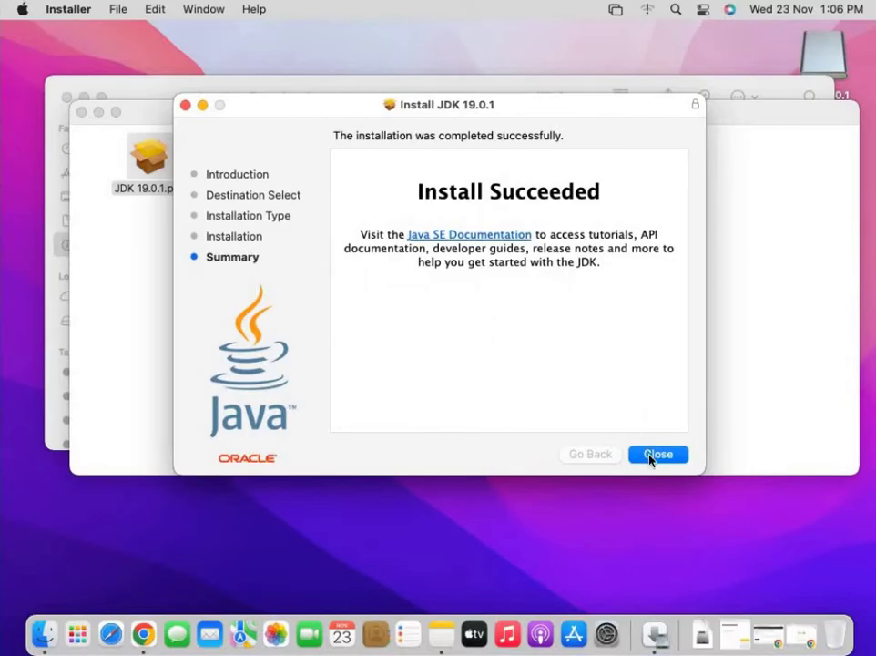
{"action": "left_click", "coordinate": [650, 455]}
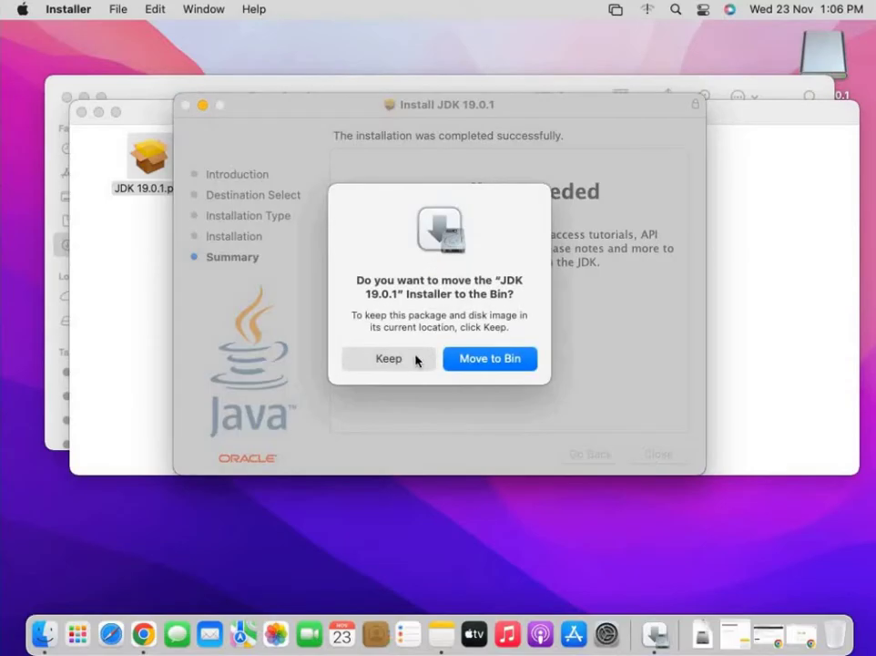
{"action": "left_click", "coordinate": [406, 362]}
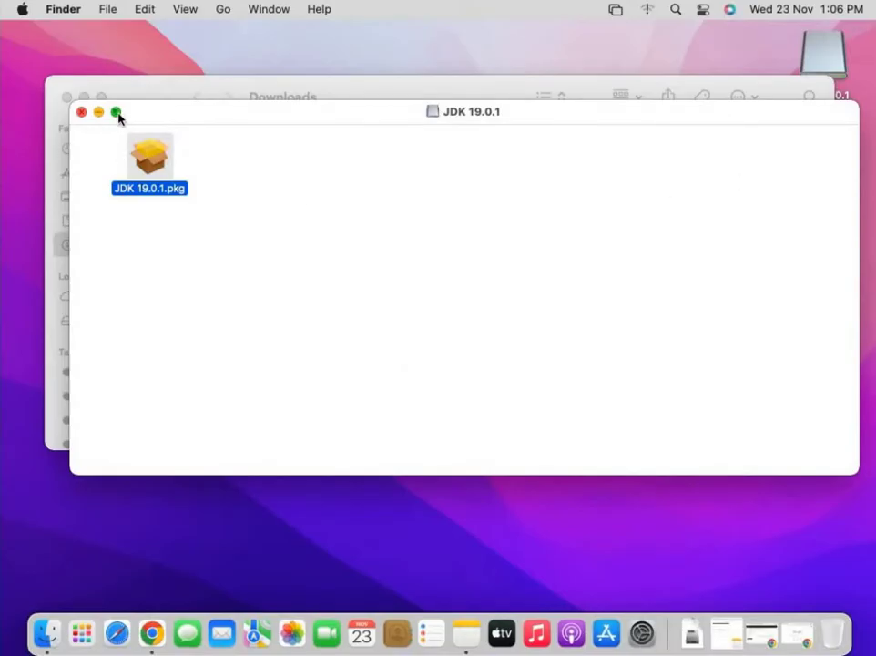
{"action": "left_click", "coordinate": [81, 111]}
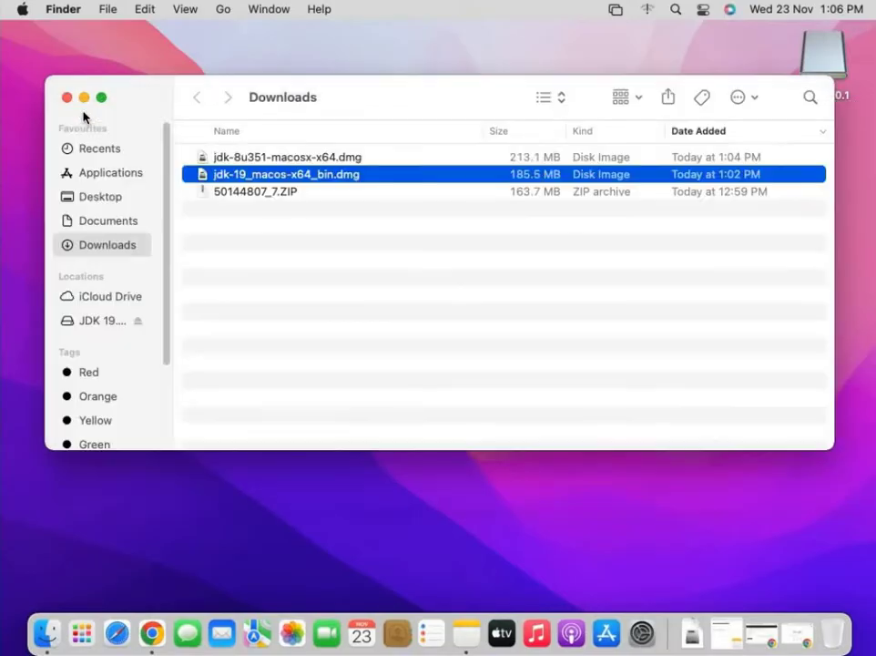
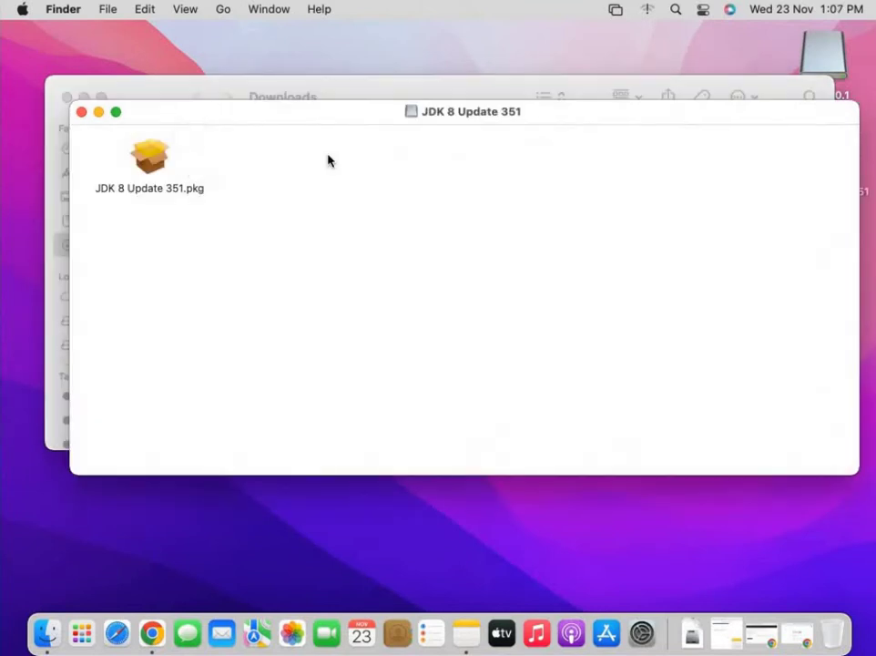
Install JDK 8 Update 351 with the standard installation, authorizing with the admin password, and keep the installer package
{"action": "double_click", "coordinate": [161, 168]}
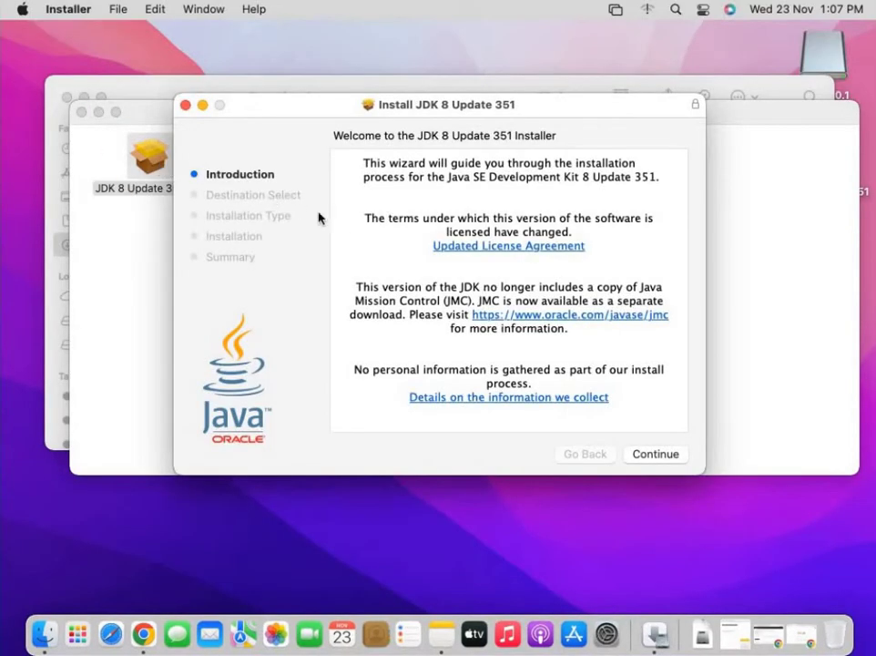
{"action": "left_click", "coordinate": [656, 461]}
{"action": "left_click", "coordinate": [657, 456]}
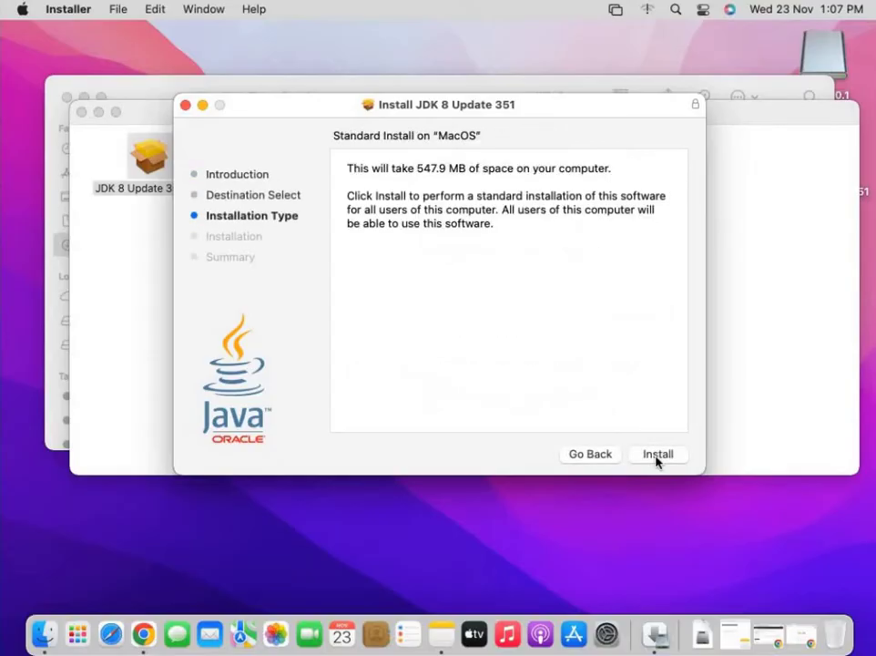
{"action": "type", "text": "••"}
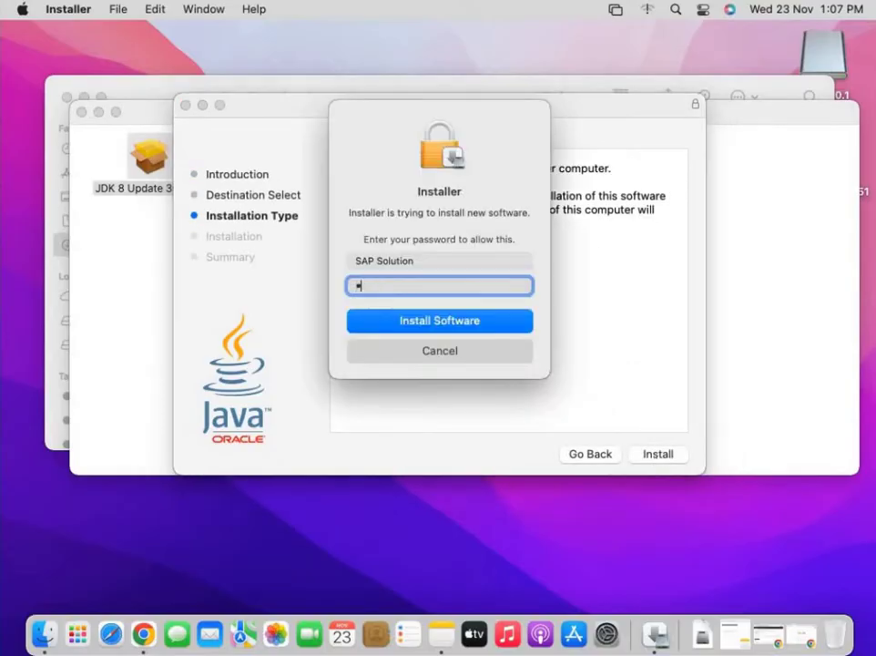
{"action": "type", "text": "•••••"}
{"action": "left_click", "coordinate": [464, 332]}
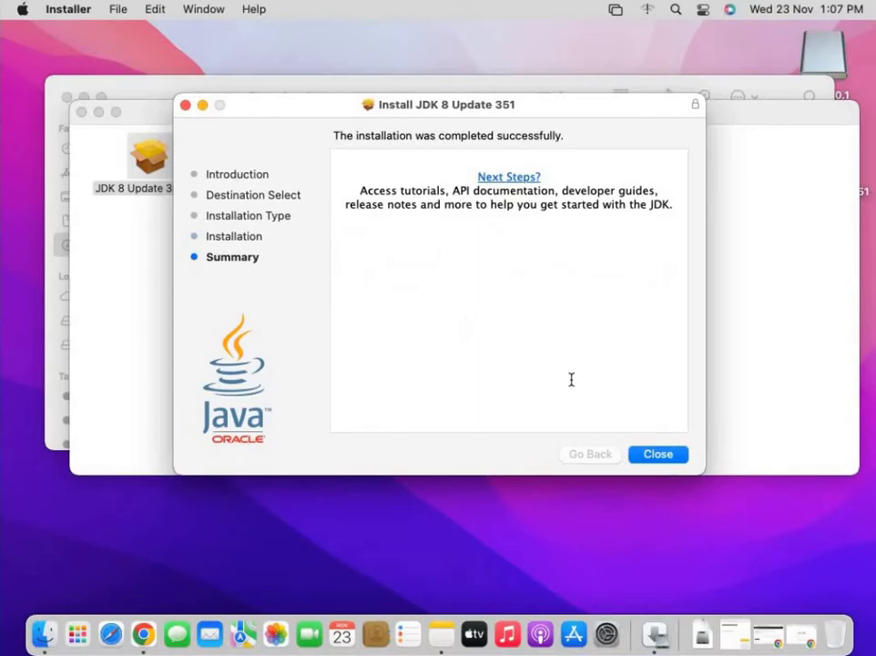
{"action": "left_click", "coordinate": [662, 460]}
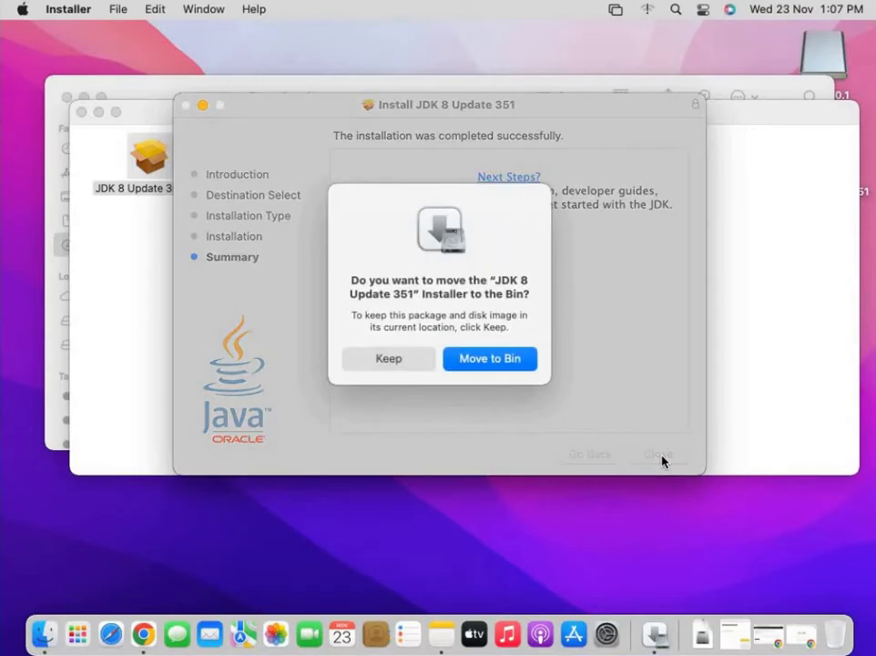
{"action": "left_click", "coordinate": [396, 365]}
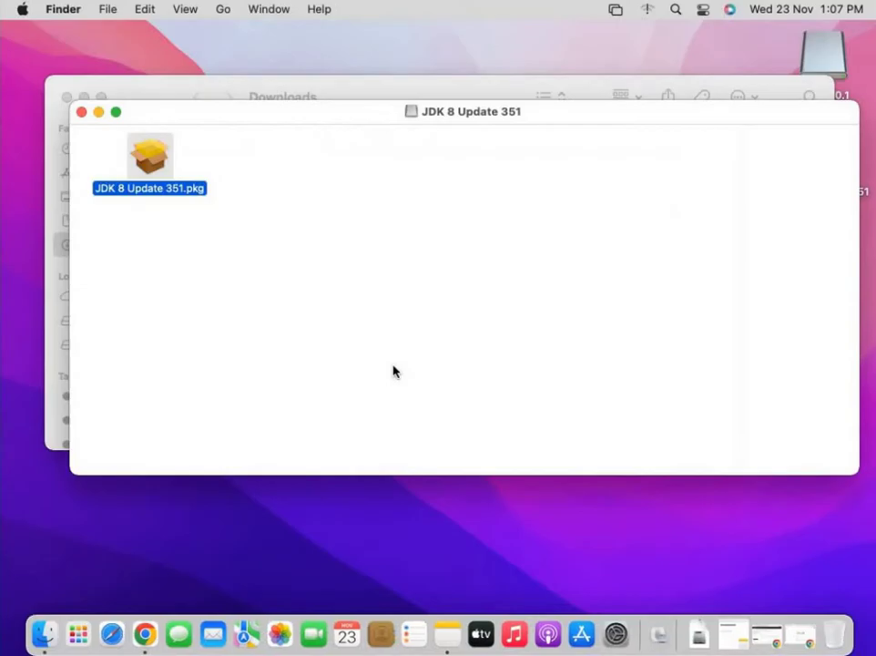
Close the JDK volume window and extract the 50144807_7.ZIP archive
{"action": "left_click", "coordinate": [81, 112]}
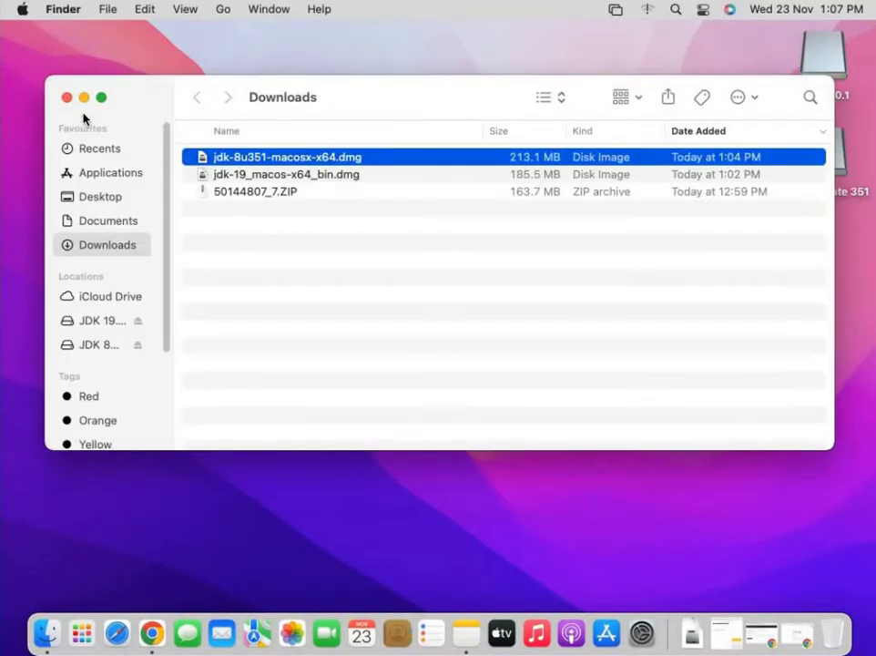
{"action": "left_click", "coordinate": [261, 201]}
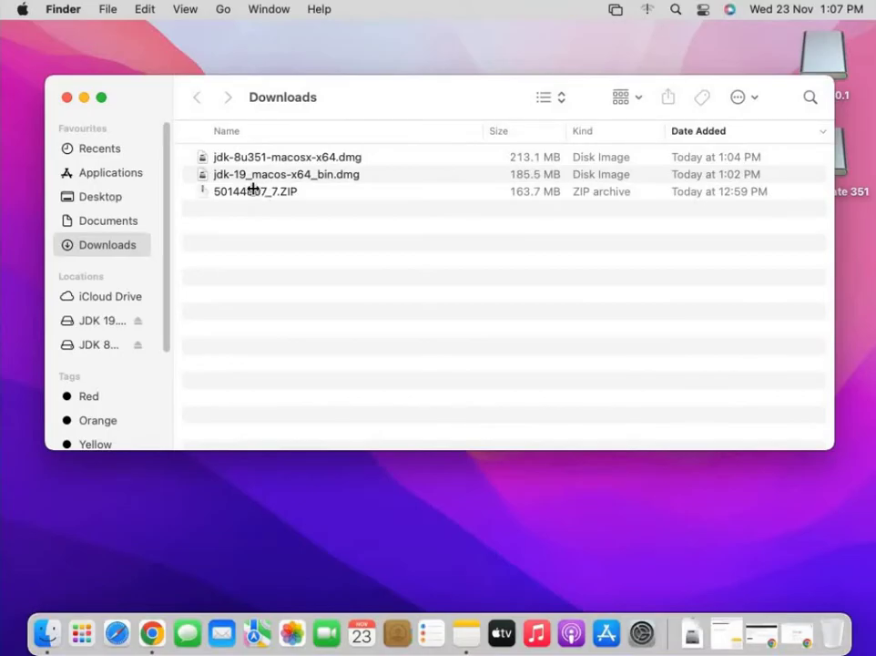
{"action": "left_click", "coordinate": [256, 192]}
{"action": "double_click", "coordinate": [255, 191]}
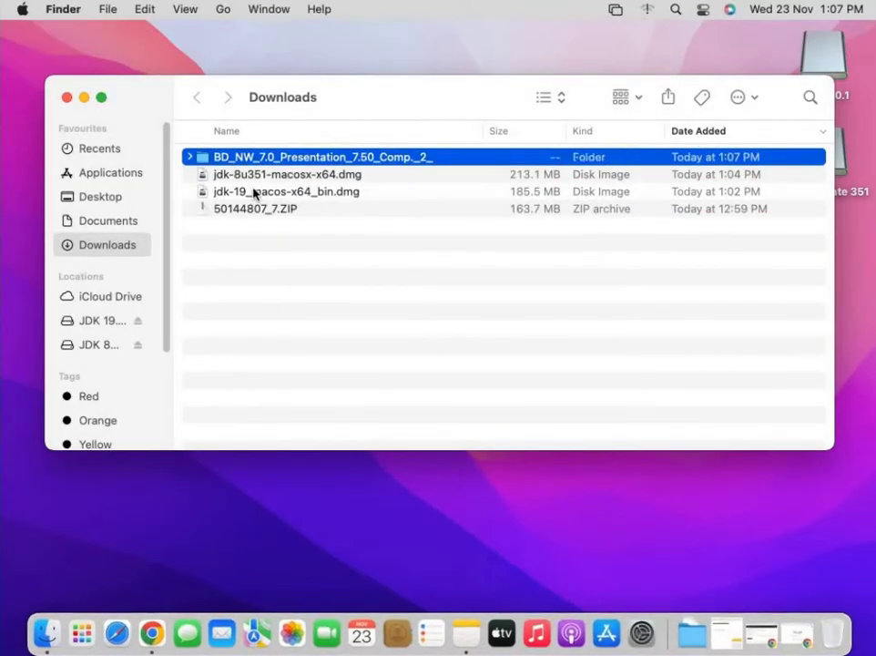
Browse to BD_NW_7.0_Presentation_7.50_Comp._2_/PRES2/GUI/JAVA and try launching PlatinGUI750MacOSX_1.JAR
{"action": "double_click", "coordinate": [318, 159]}
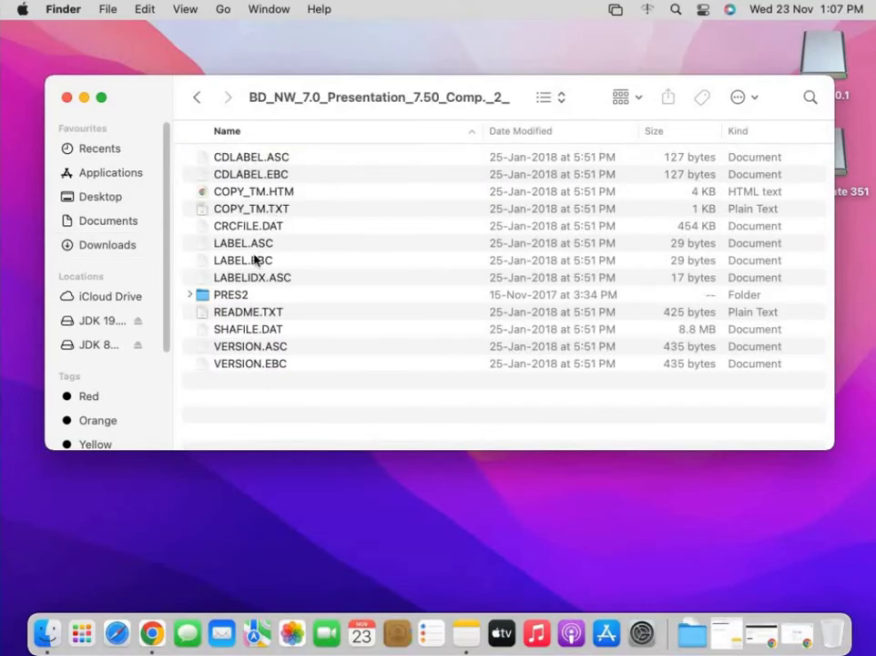
{"action": "double_click", "coordinate": [231, 296]}
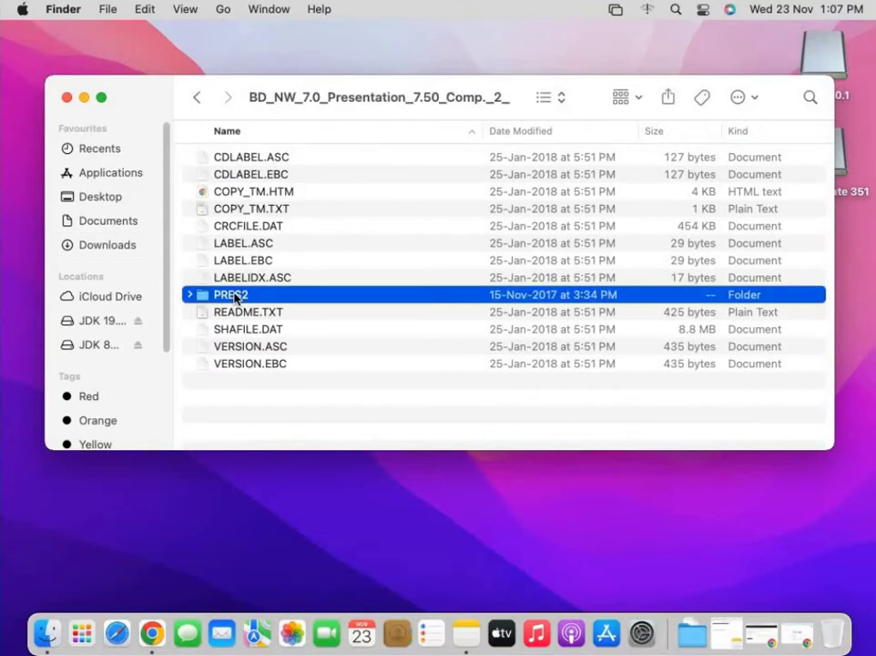
{"action": "double_click", "coordinate": [216, 194]}
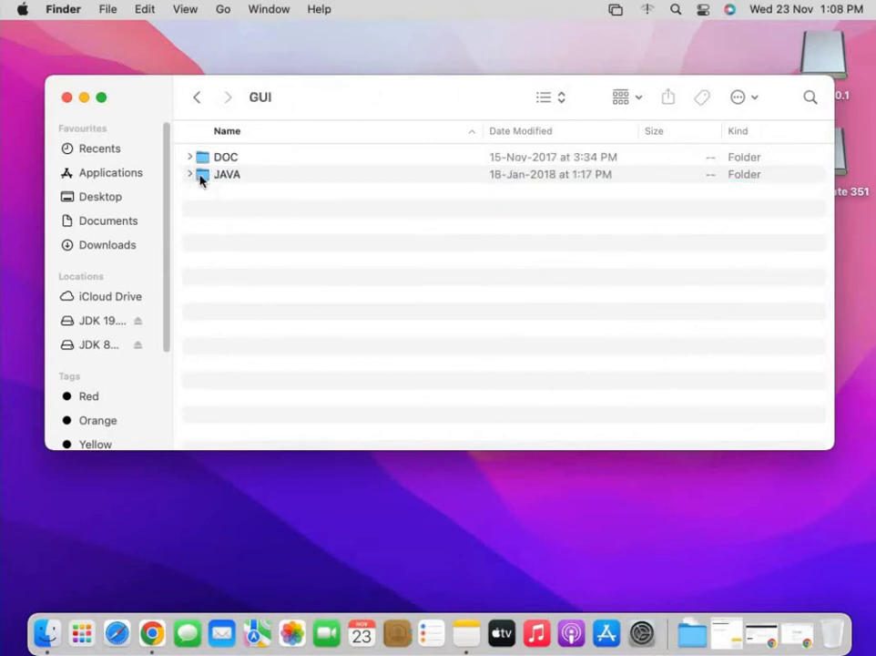
{"action": "left_click", "coordinate": [190, 175]}
{"action": "left_click", "coordinate": [190, 175]}
{"action": "left_click", "coordinate": [190, 175]}
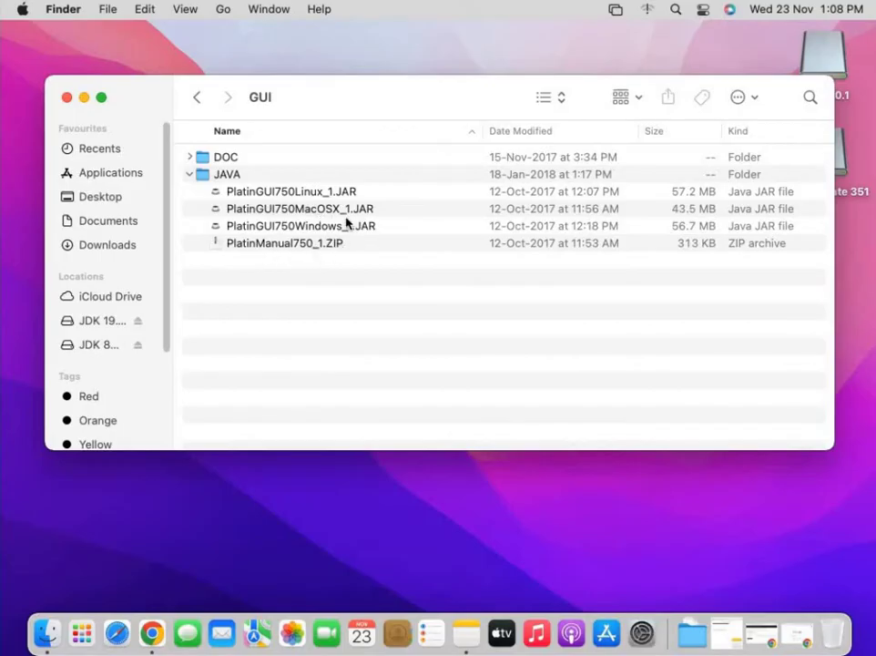
{"action": "double_click", "coordinate": [301, 209]}
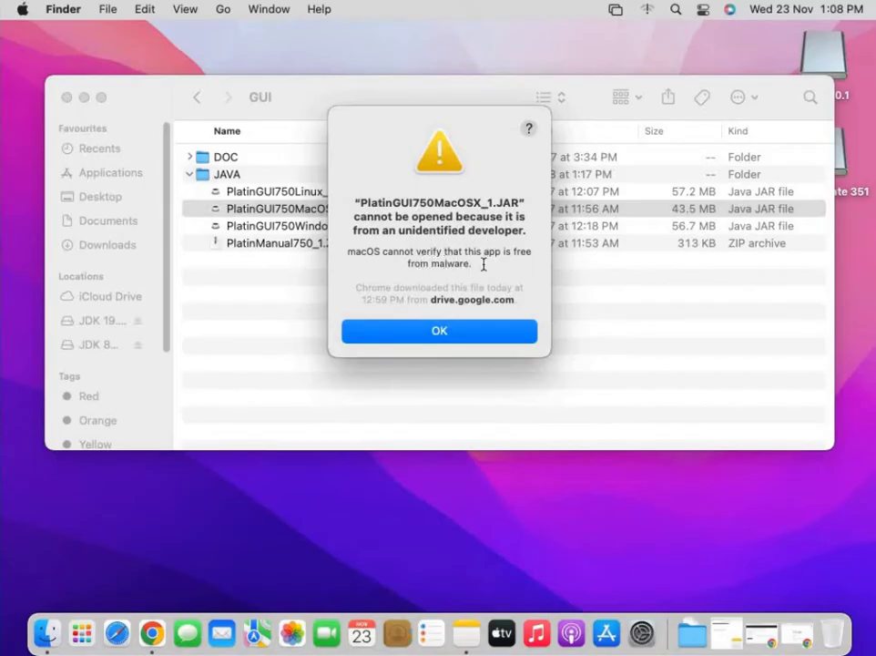
Dismiss the warning and rename the installer to PlatinGUI750MacOSX_1.jar, authorizing with the admin password
{"action": "left_click", "coordinate": [456, 333]}
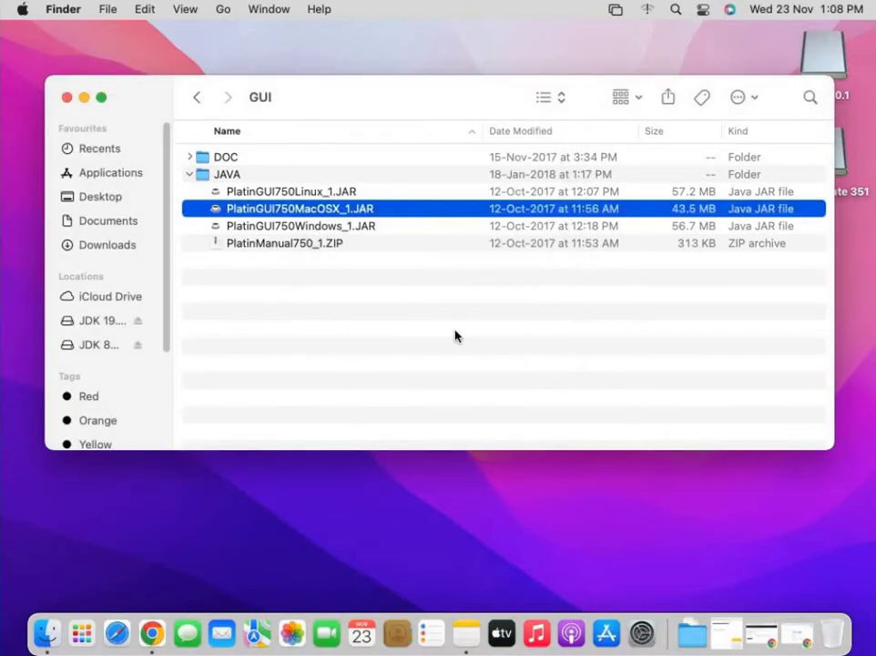
{"action": "right_click", "coordinate": [352, 215]}
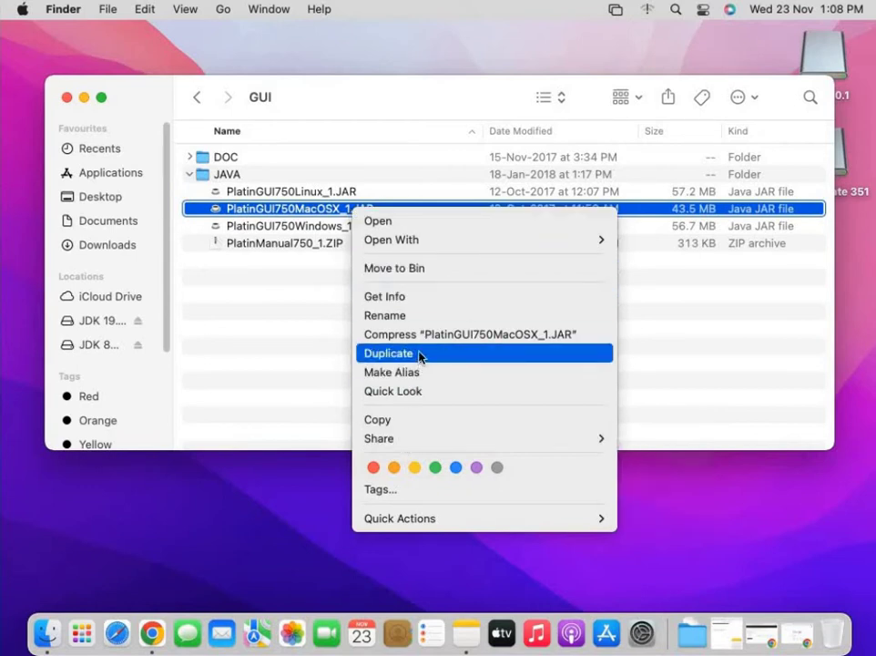
{"action": "left_click", "coordinate": [420, 315]}
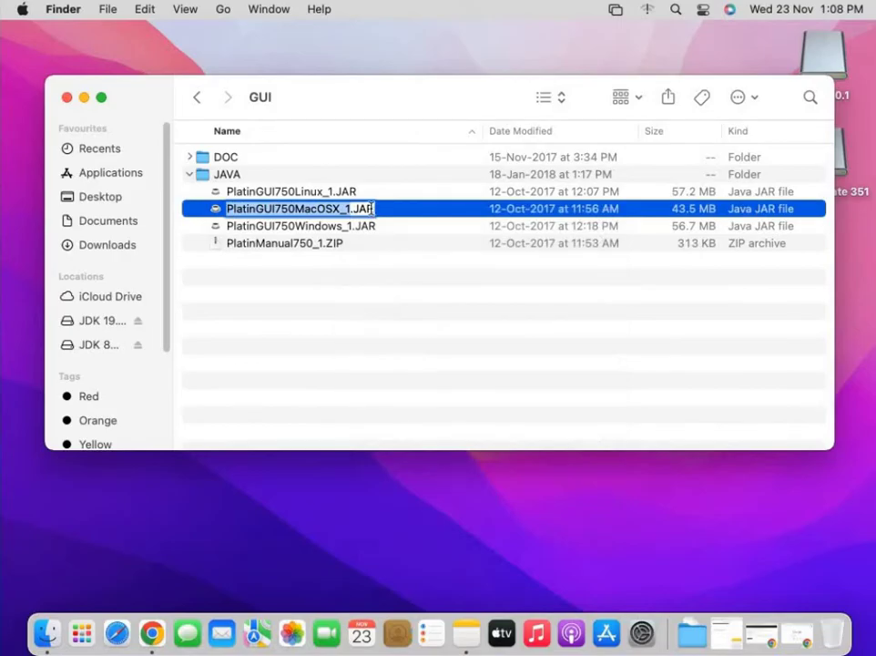
{"action": "key", "text": "BackSpace"}
{"action": "key", "text": "BackSpace"}
{"action": "key", "text": "BackSpace"}
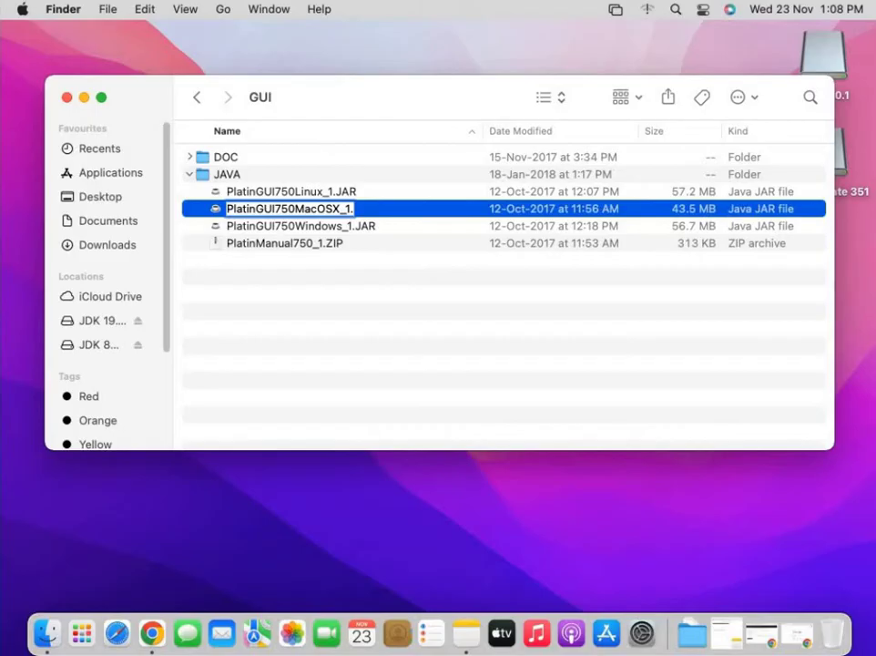
{"action": "type", "text": "jar"}
{"action": "key", "text": "Return"}
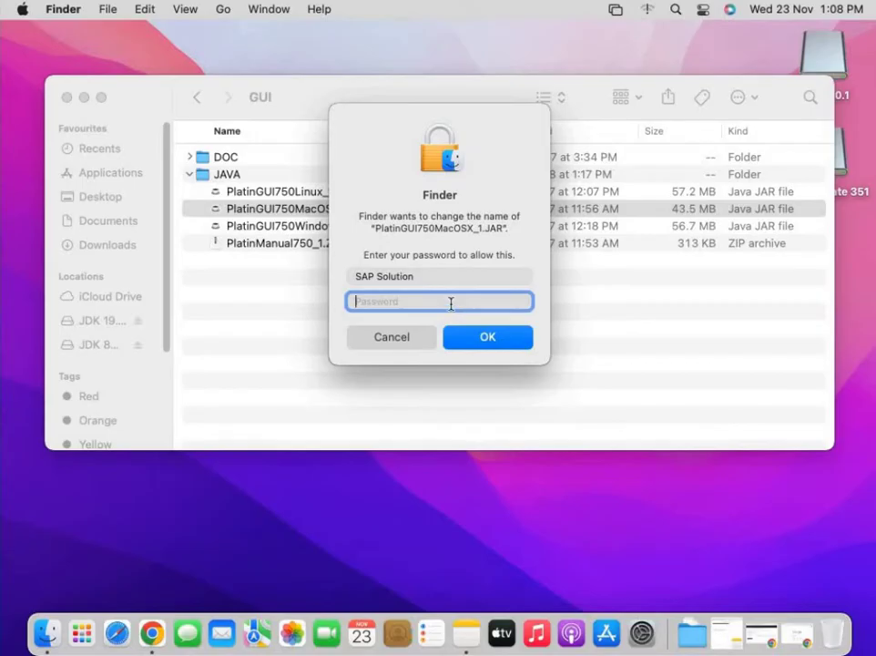
{"action": "type", "text": "••••••••••"}
{"action": "key", "text": "Return"}
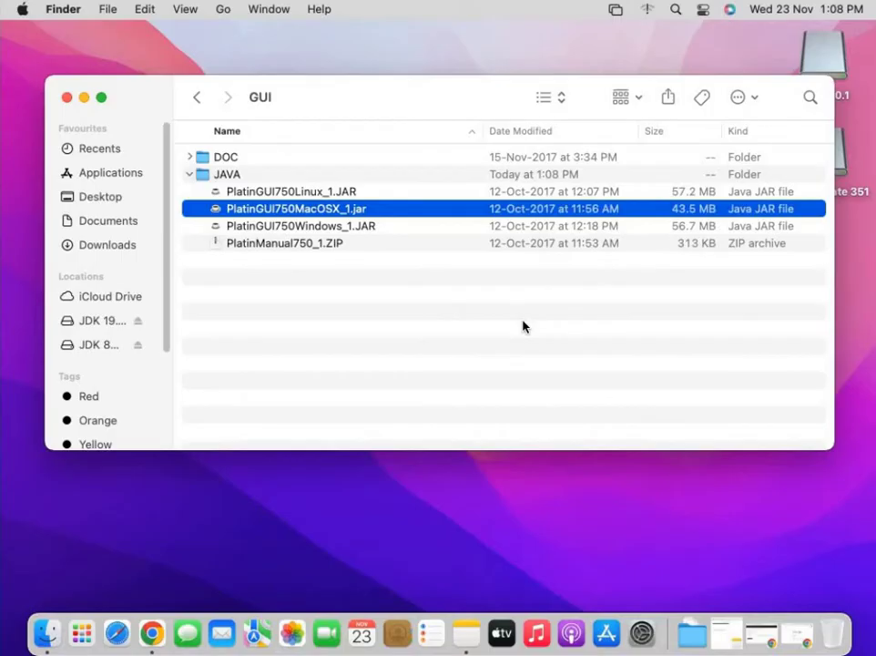
{"action": "left_click", "coordinate": [642, 635]}
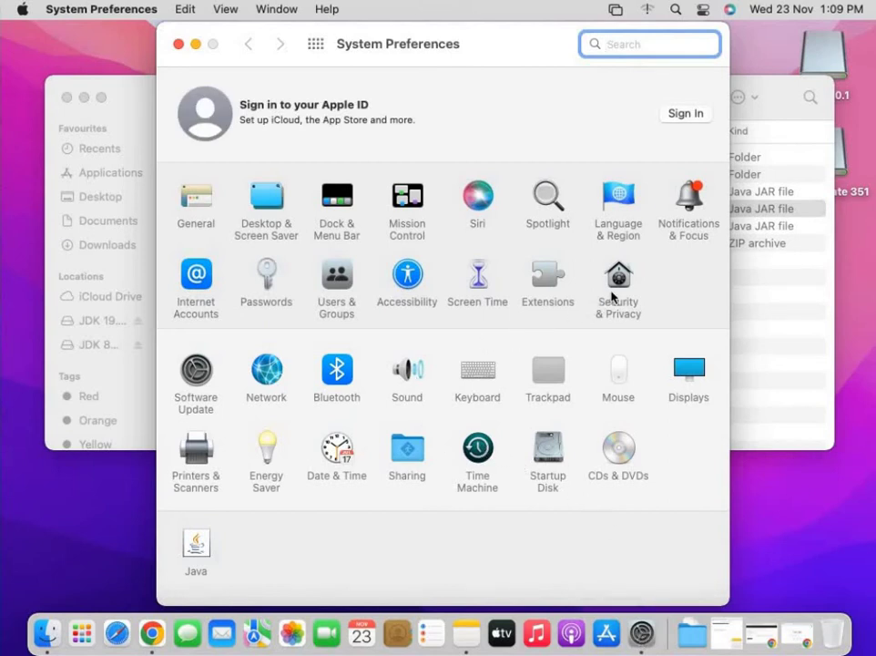
In Security & Privacy > General, allow PlatinGUI750MacOSX_1.jar with Open Anyway and confirm opening it
{"action": "left_click", "coordinate": [613, 296]}
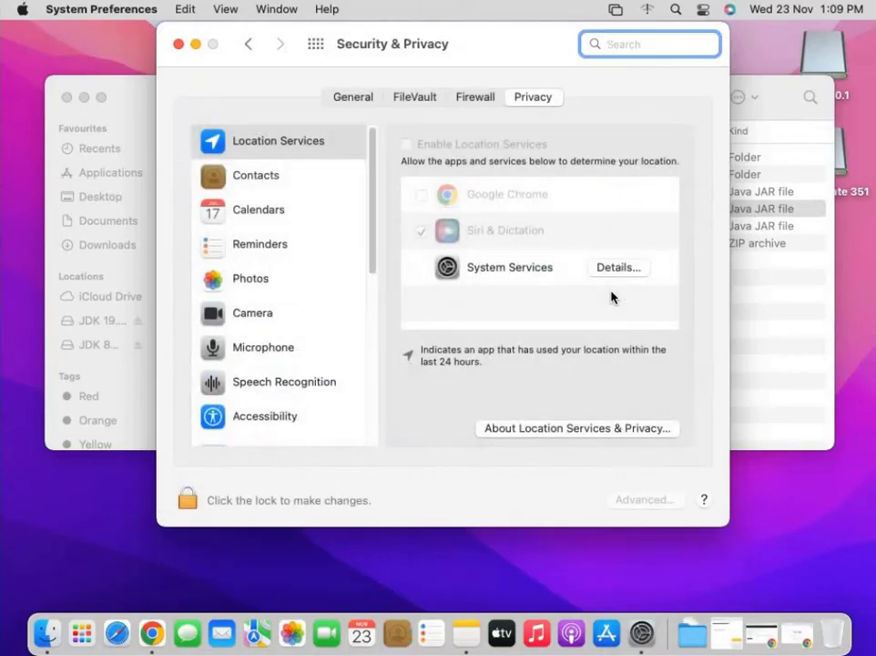
{"action": "left_click", "coordinate": [353, 97]}
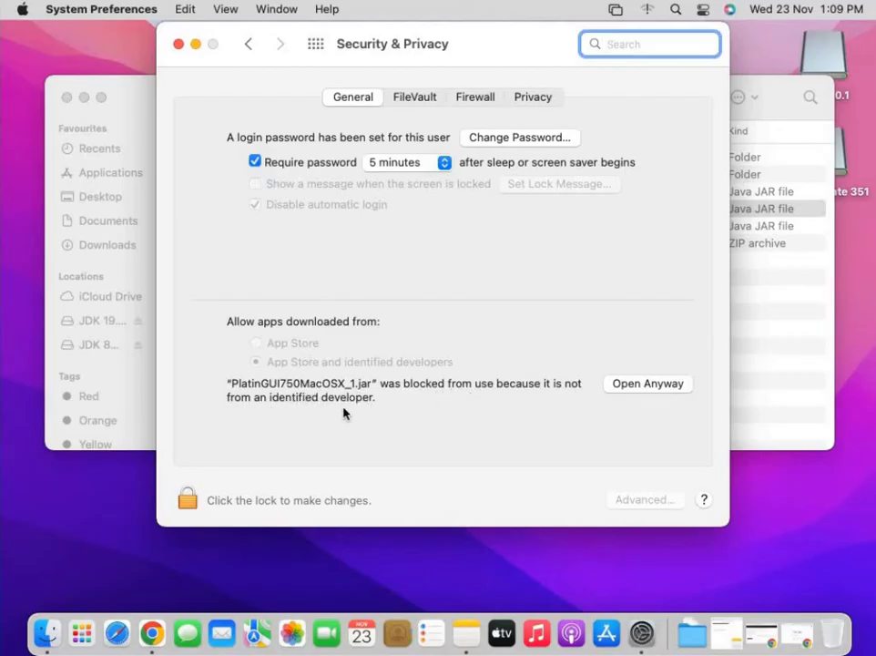
{"action": "left_click", "coordinate": [632, 387]}
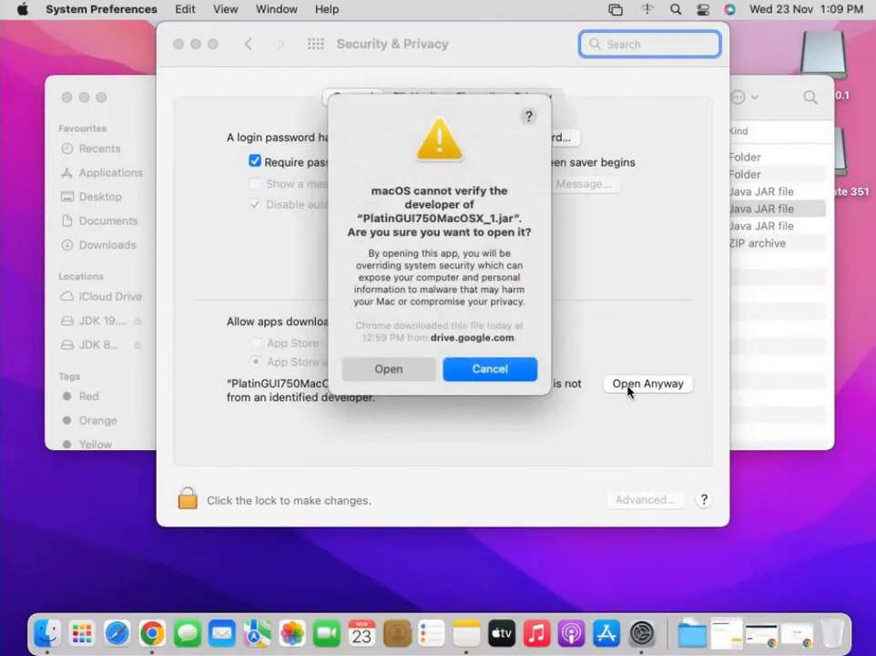
{"action": "left_click", "coordinate": [395, 370]}
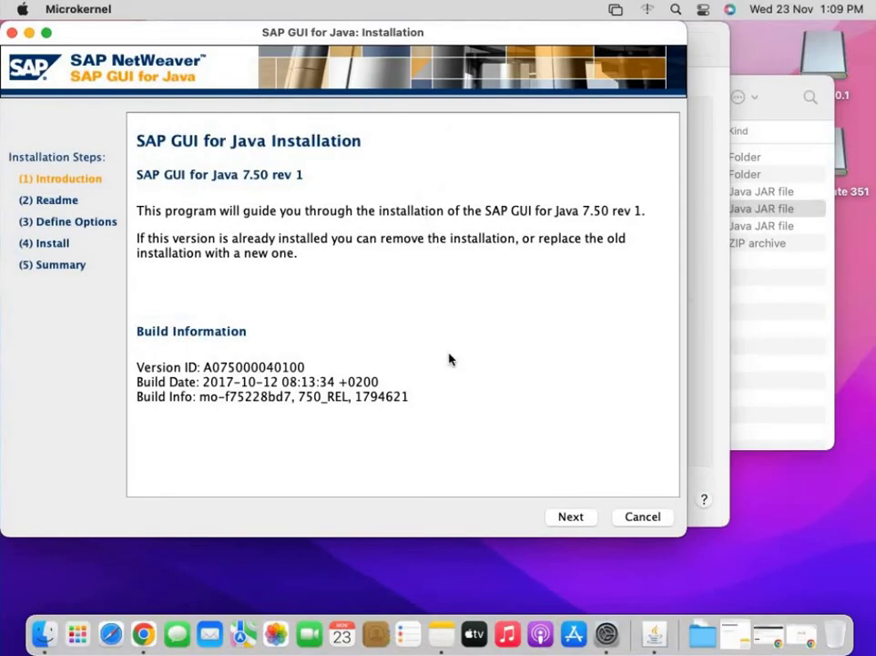
Run the SAP GUI for Java 7.50 rev 1 installer to completion, then close the Security & Privacy and Finder windows
{"action": "left_click", "coordinate": [571, 517]}
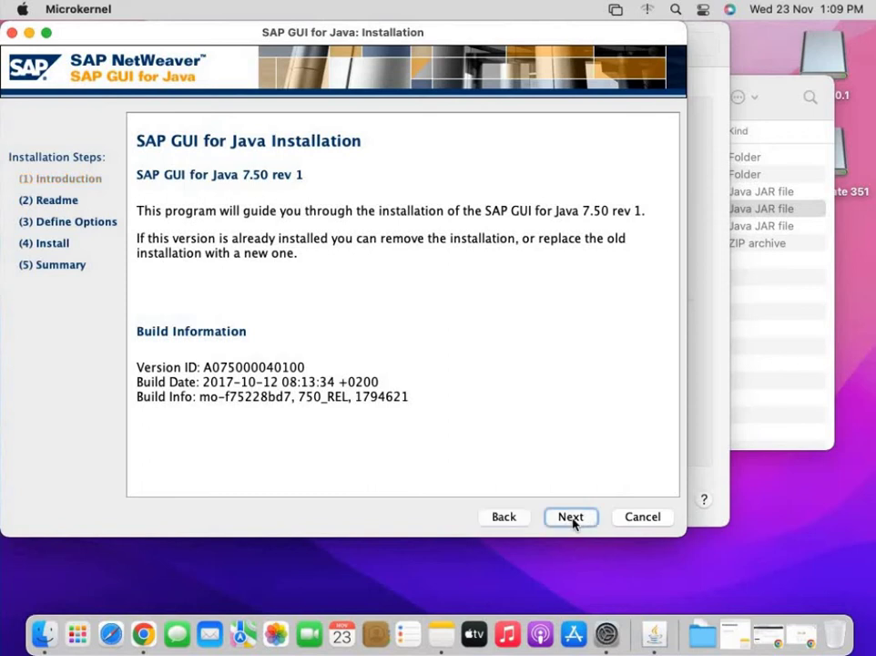
{"action": "left_click", "coordinate": [571, 518]}
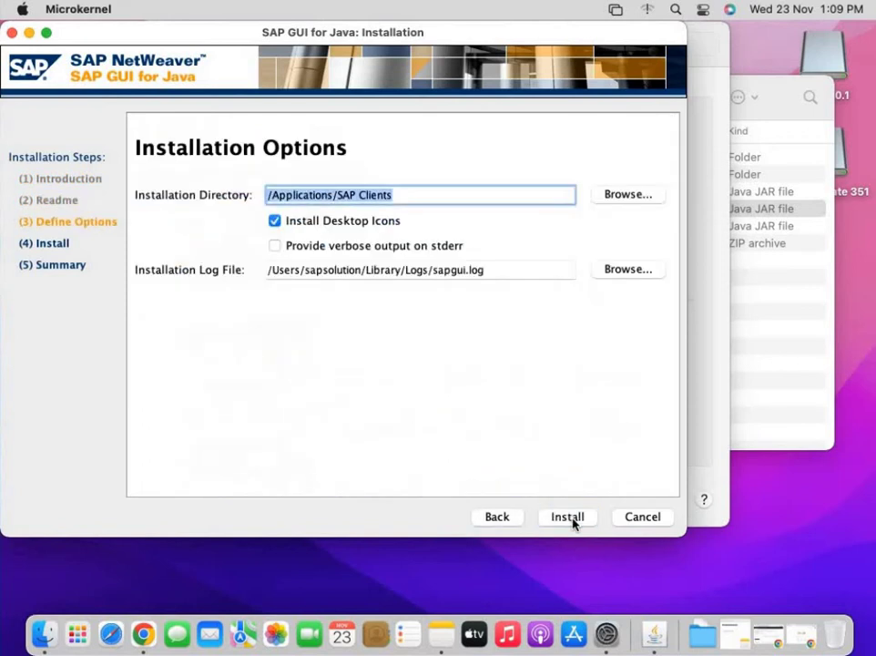
{"action": "left_click", "coordinate": [568, 518]}
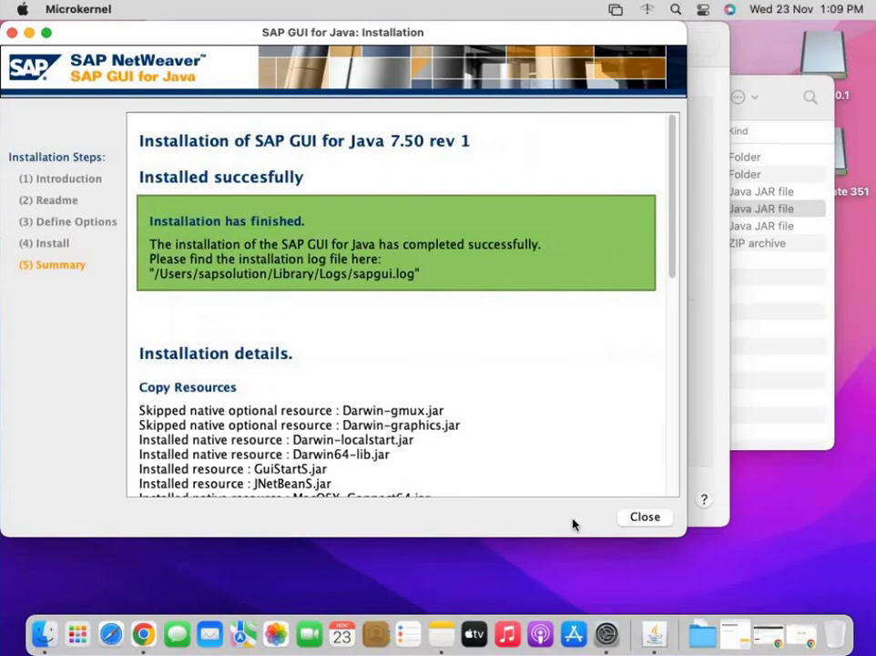
{"action": "left_click", "coordinate": [643, 518]}
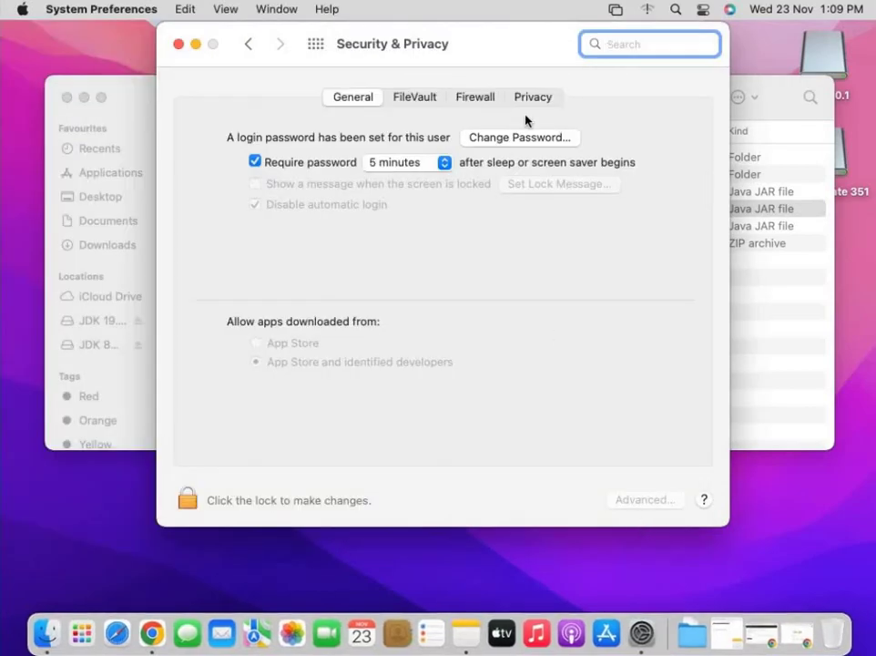
{"action": "left_click", "coordinate": [179, 44]}
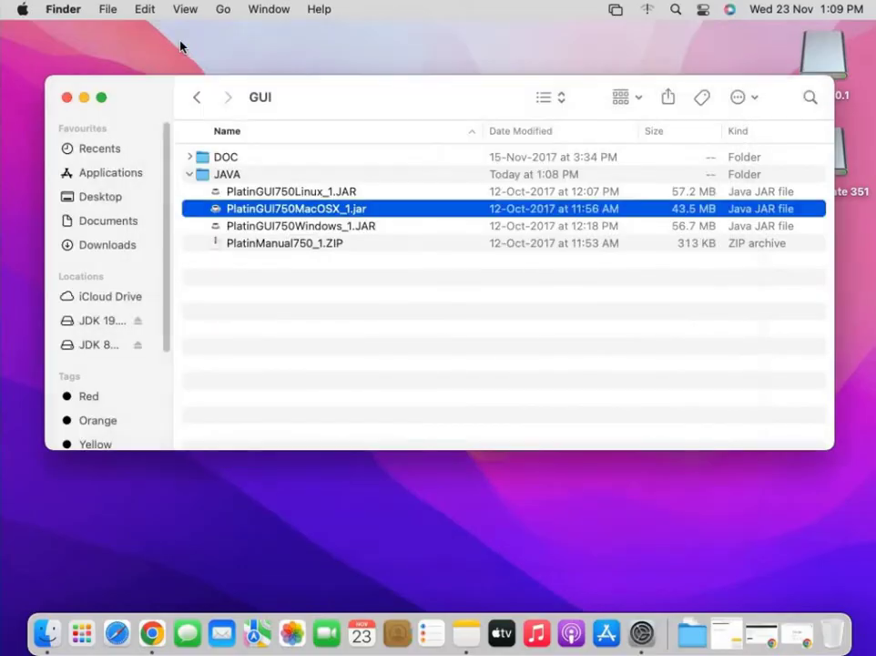
{"action": "left_click", "coordinate": [66, 98]}
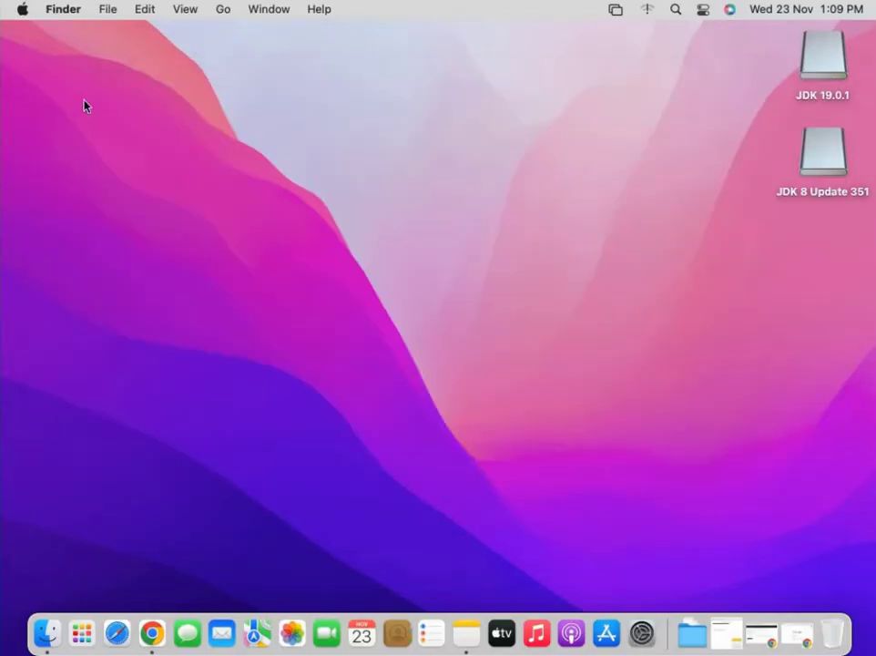
Launch SAPGUI from the SAP Clients folder in Launchpad
{"action": "left_click", "coordinate": [85, 635]}
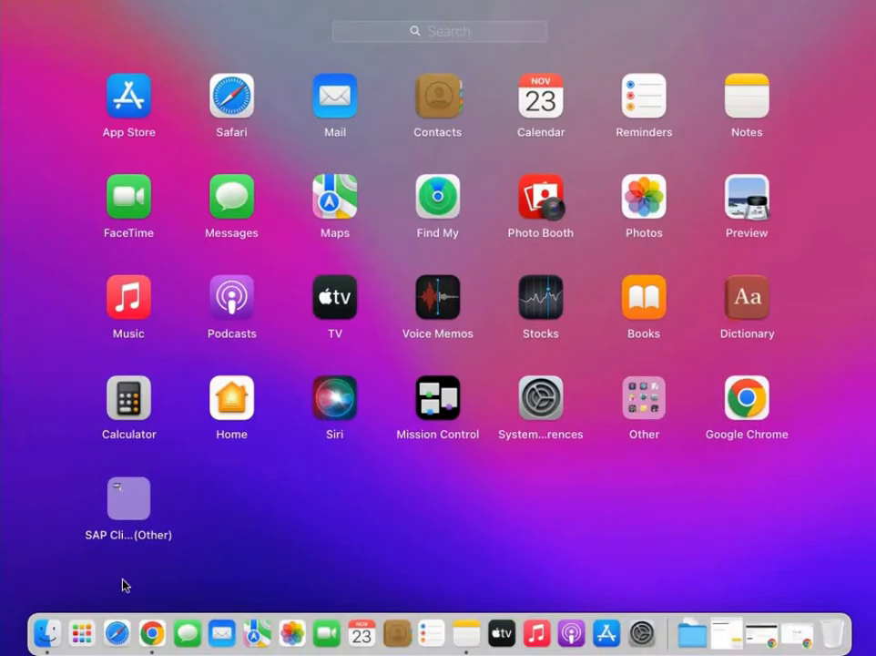
{"action": "left_click", "coordinate": [131, 499]}
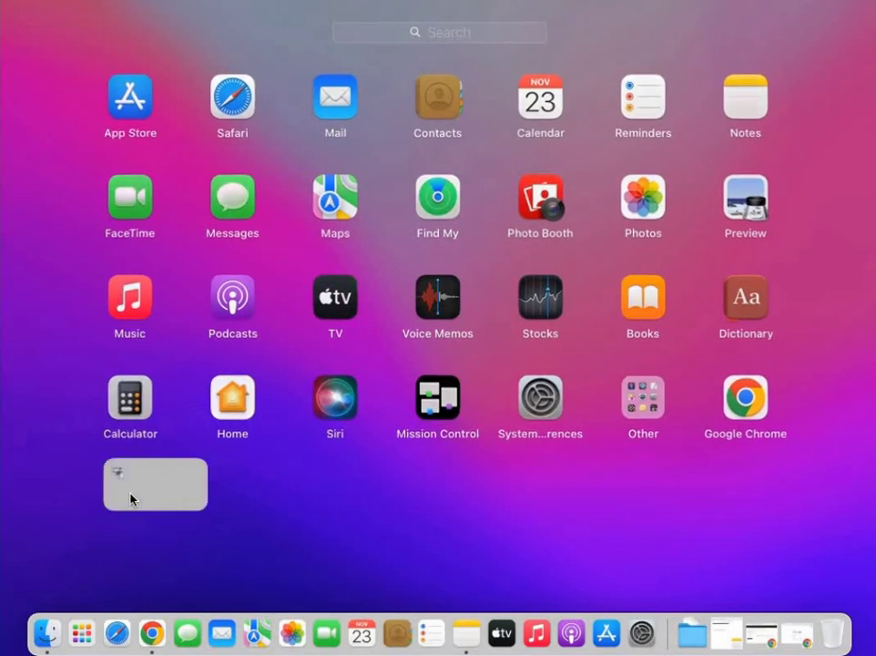
{"action": "left_click", "coordinate": [125, 350]}
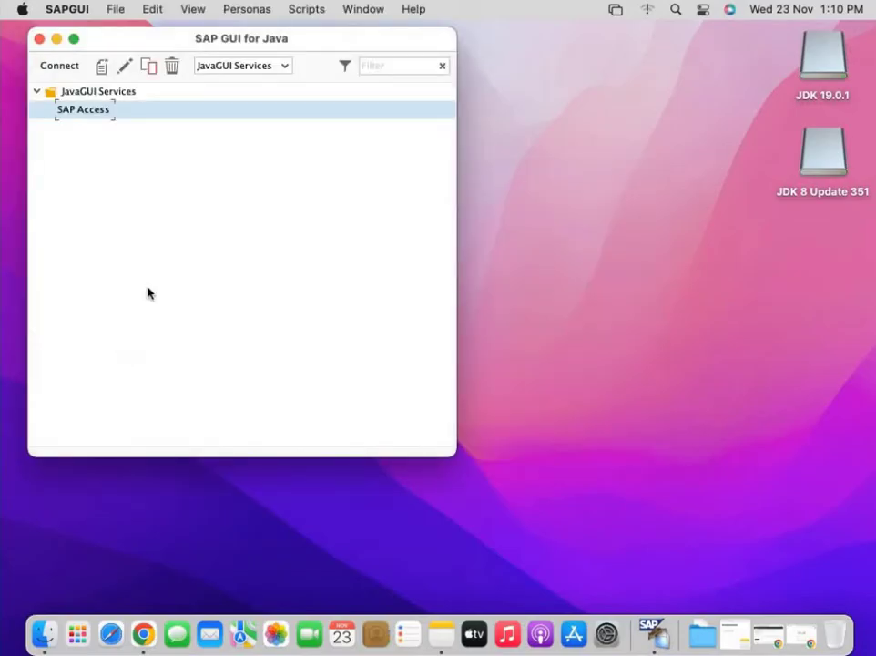
Delete the old SAP Access entry and start a new connection described as 'SAP ACCESS'
{"action": "right_click", "coordinate": [124, 118]}
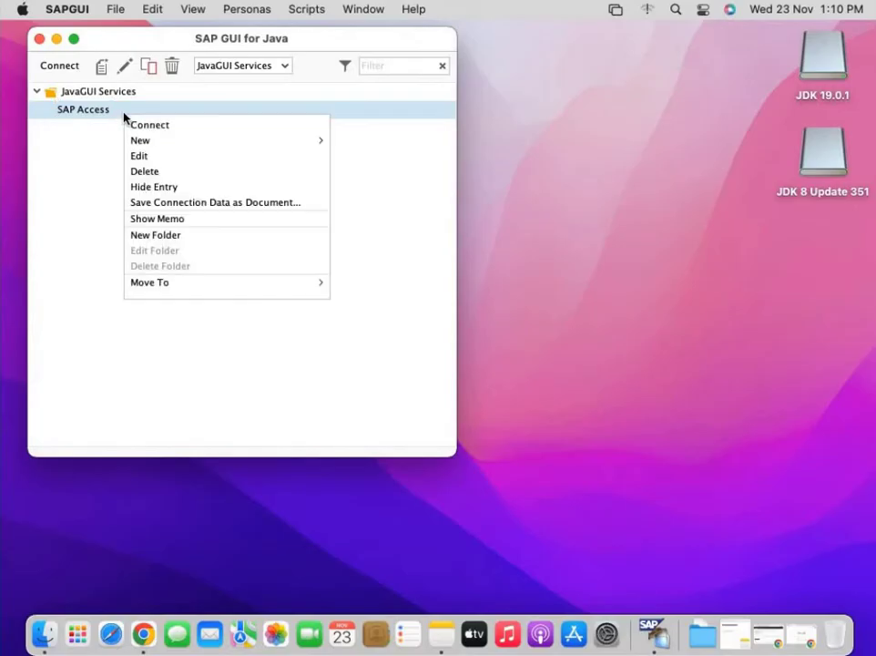
{"action": "left_click", "coordinate": [158, 171]}
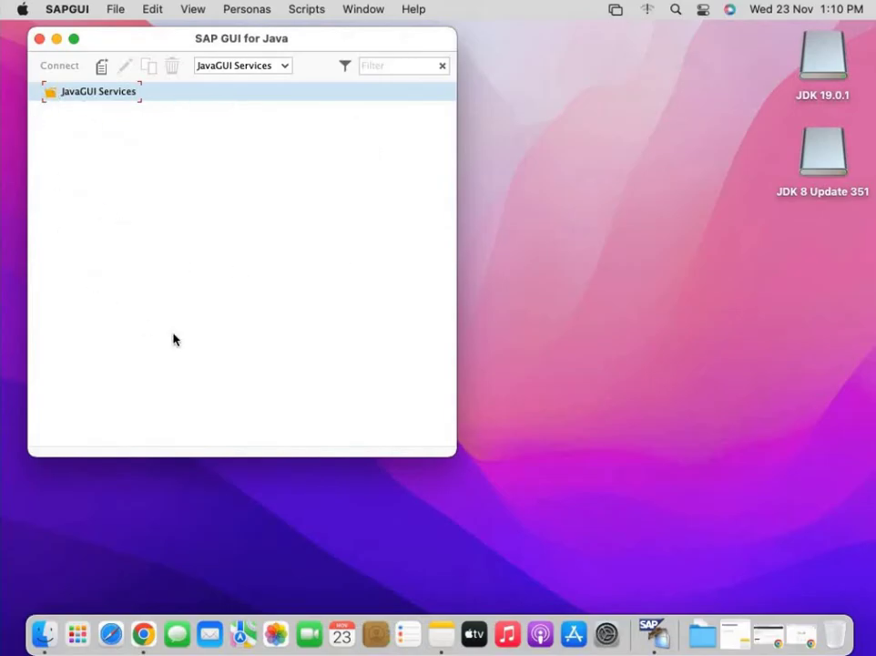
{"action": "left_click", "coordinate": [101, 73]}
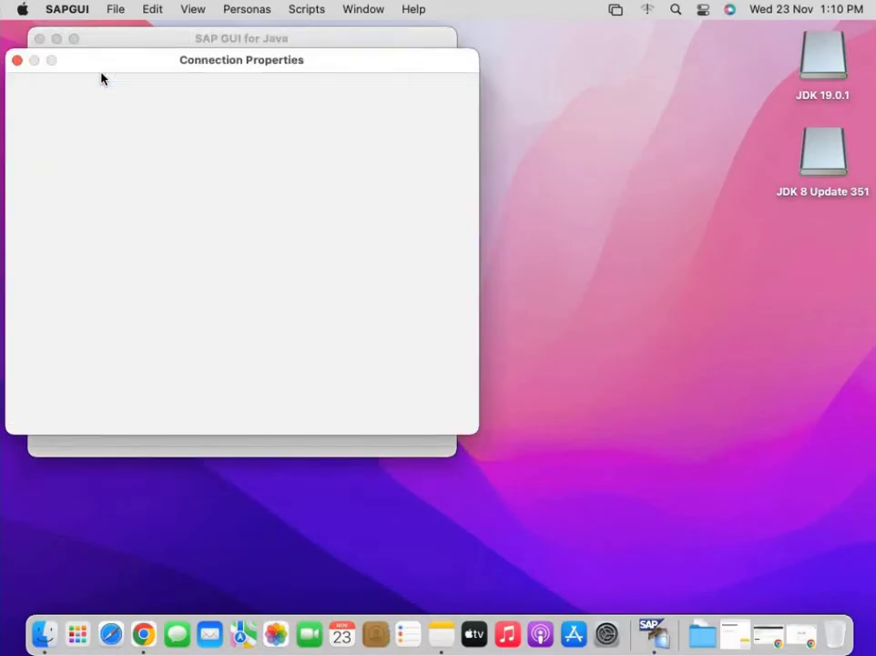
{"action": "left_click", "coordinate": [135, 89]}
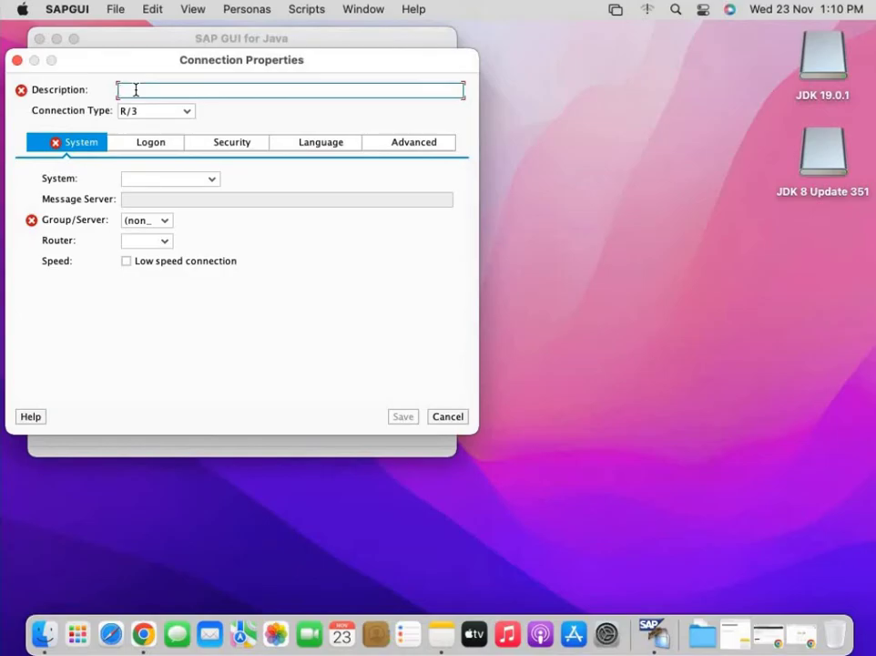
{"action": "type", "text": "SAP ACCESS"}
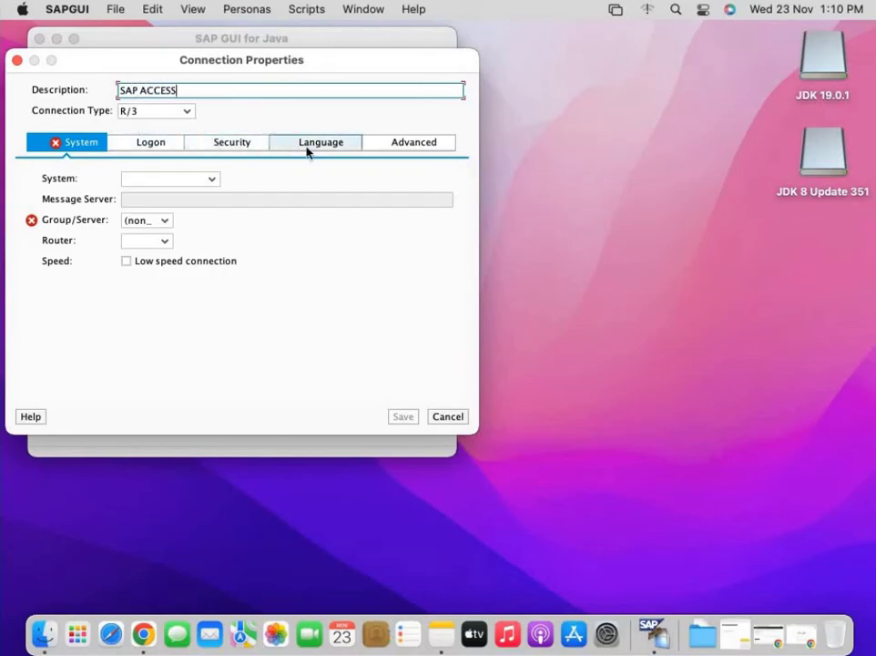
Enable Expert Mode with connection string conn=/H/46.166.167.202/S/3200/ and save the connection
{"action": "left_click", "coordinate": [412, 151]}
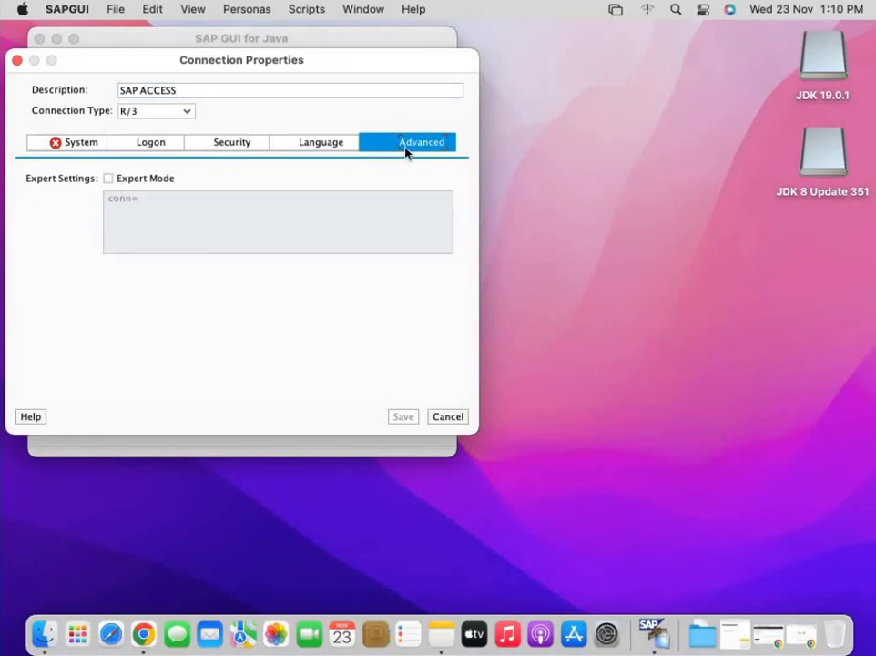
{"action": "left_click", "coordinate": [108, 179]}
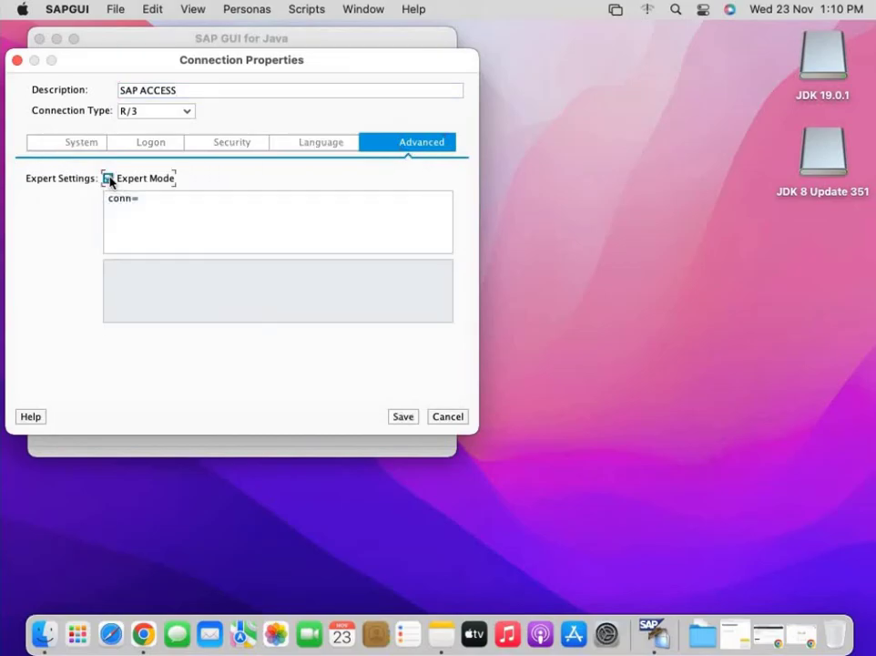
{"action": "left_click", "coordinate": [150, 197]}
{"action": "type", "text": "/H"}
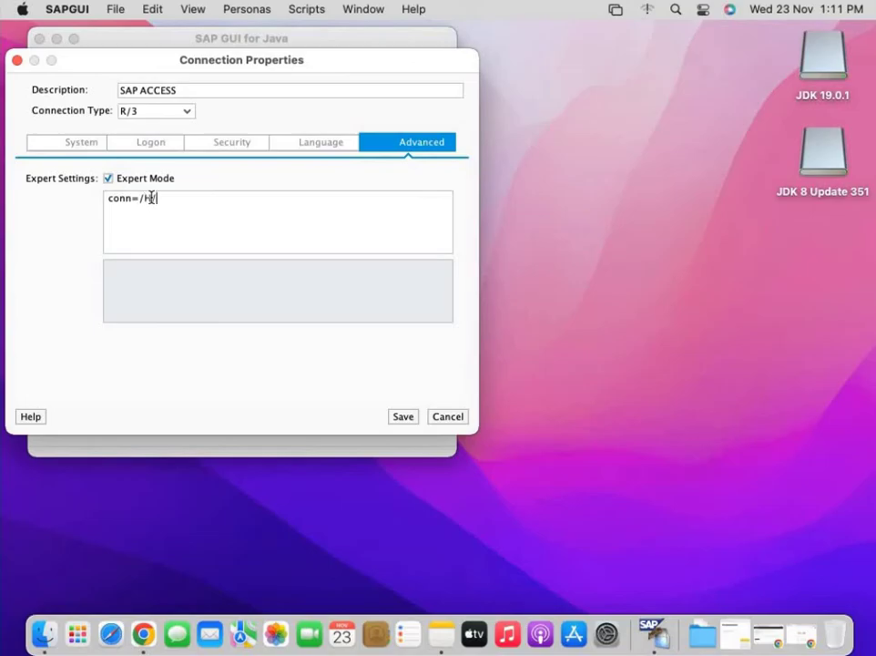
{"action": "type", "text": "/46.166.167.2"}
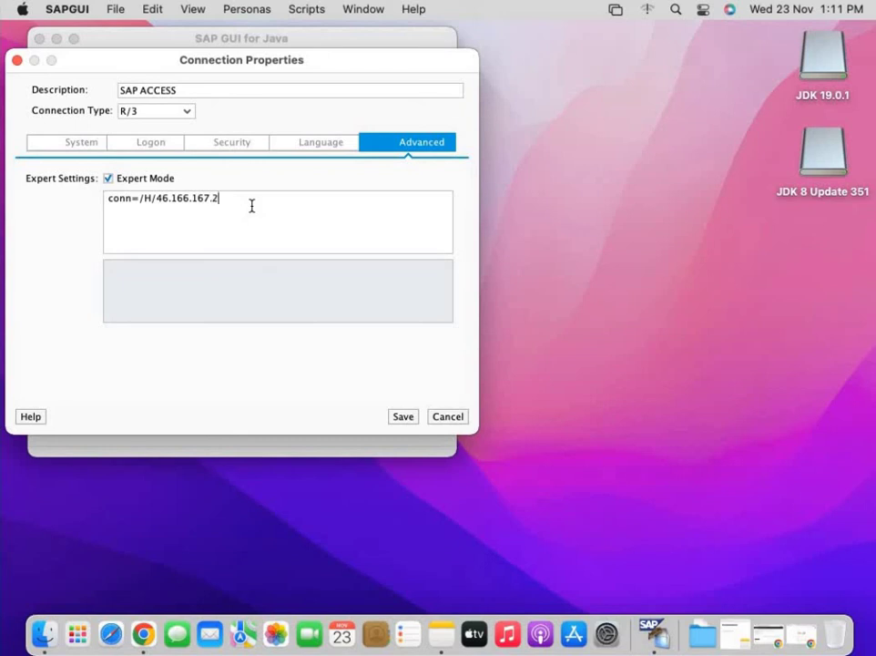
{"action": "type", "text": "02/S/3200/"}
{"action": "left_click", "coordinate": [401, 417]}
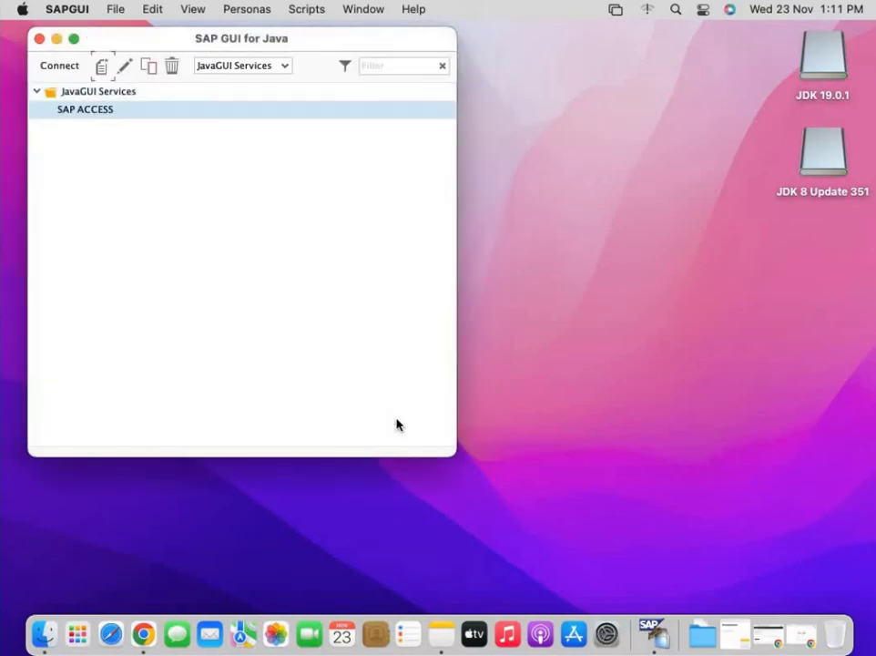
Open SAP ACCESS, maximize the logon window, and log on with the user name and password
{"action": "double_click", "coordinate": [105, 112]}
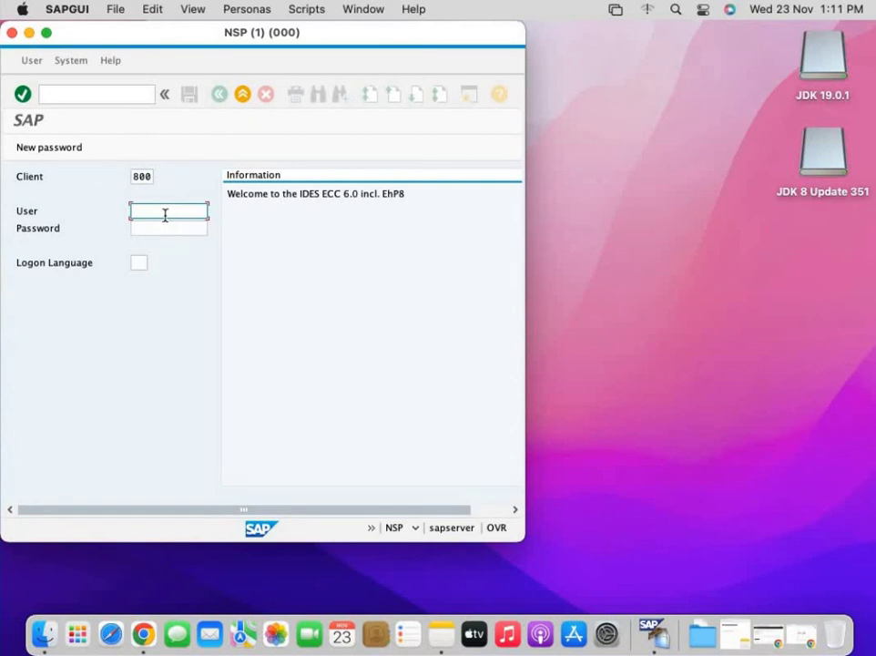
{"action": "left_click", "coordinate": [48, 33]}
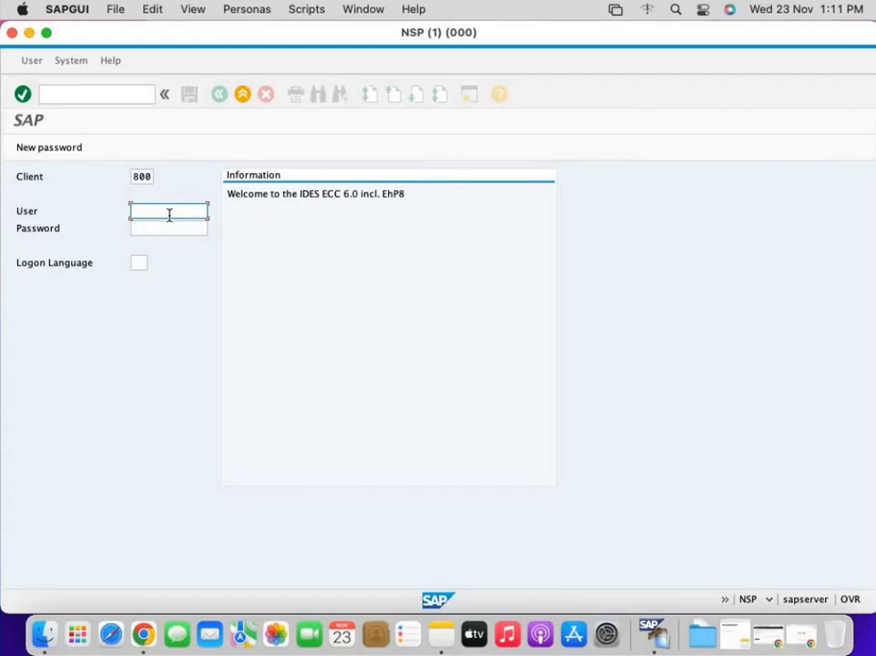
{"action": "type", "text": "sam"}
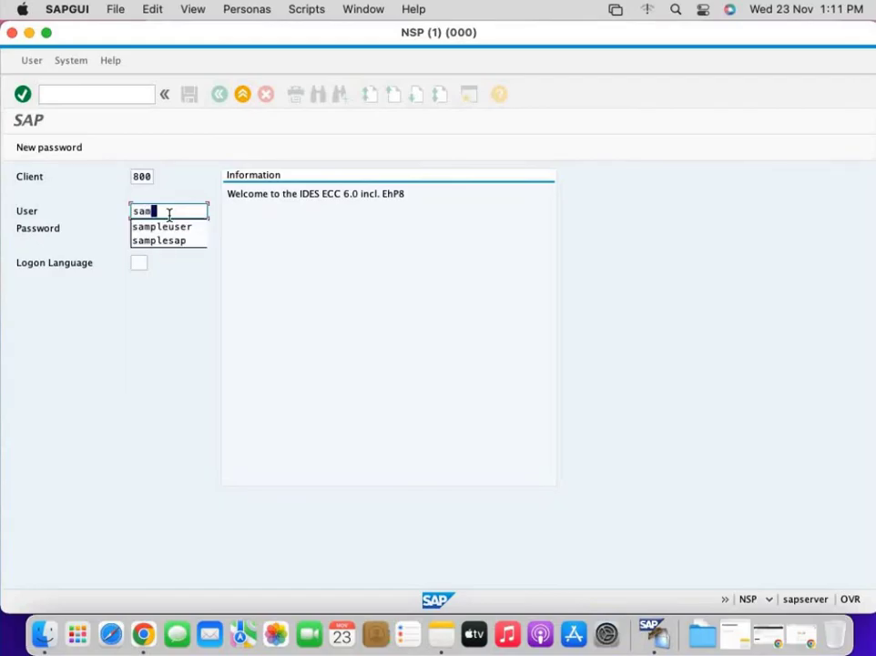
{"action": "type", "text": "pleuser"}
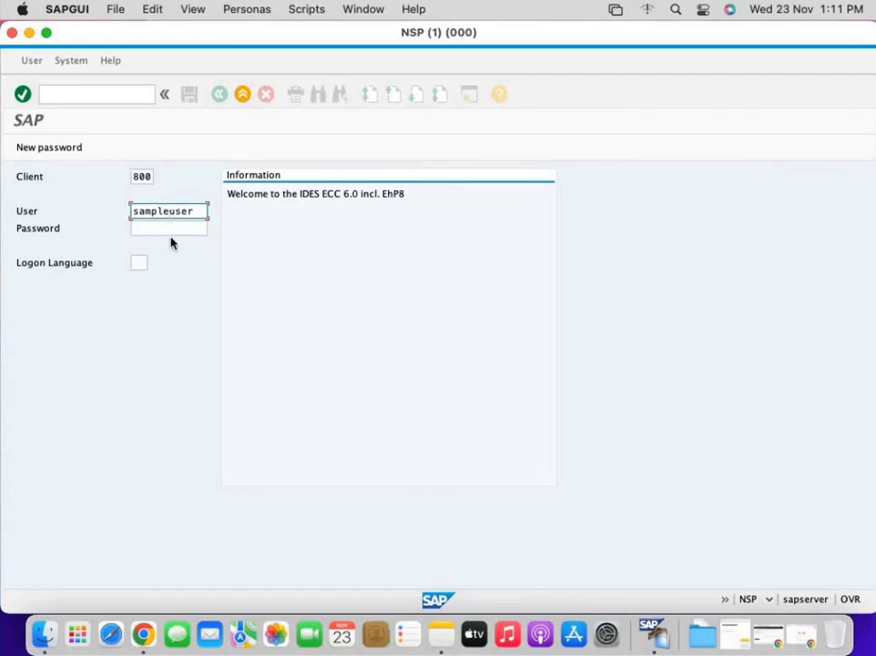
{"action": "left_click", "coordinate": [152, 227]}
{"action": "type", "text": "******"}
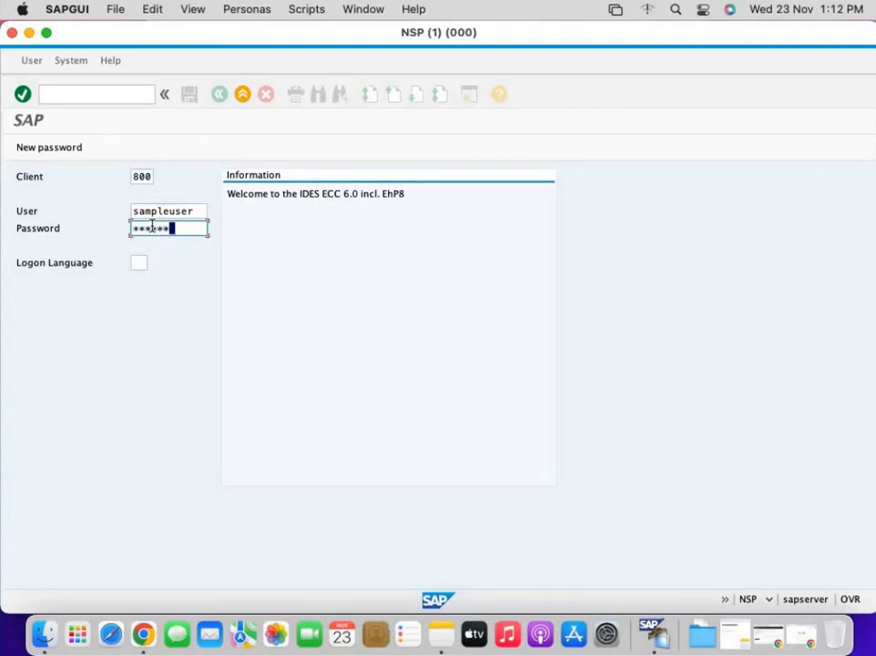
{"action": "key", "text": "Return"}
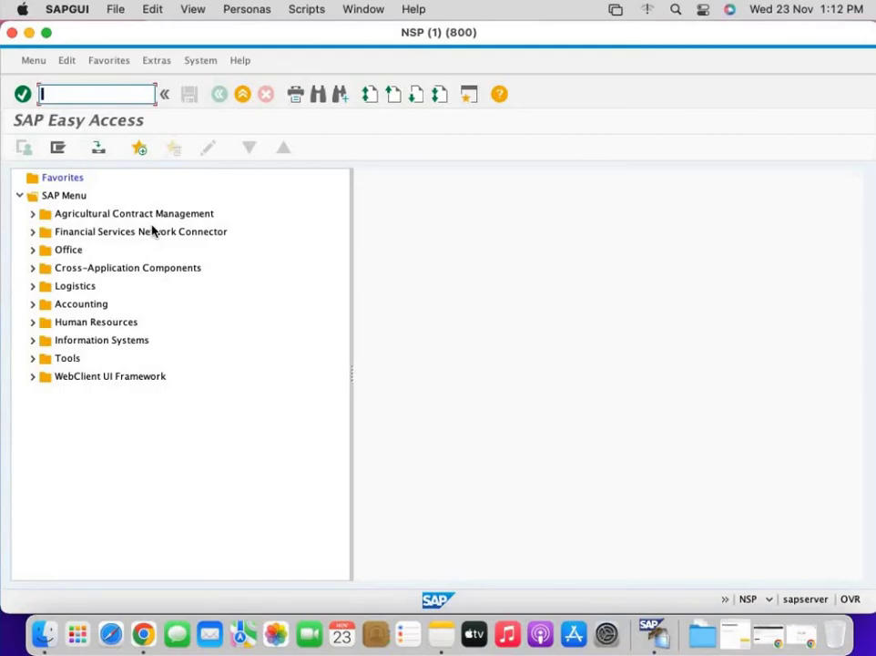
Run VA01 to open Create Sales Order, then end the session with /nex
{"action": "type", "text": "va01"}
{"action": "key", "text": "Return"}
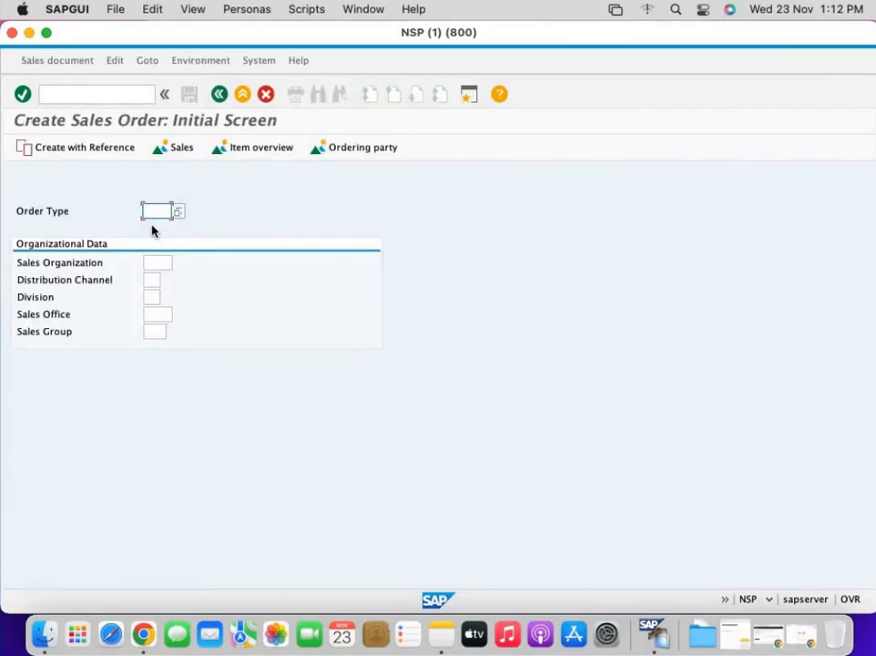
{"action": "left_click", "coordinate": [83, 95]}
{"action": "type", "text": "/nex"}
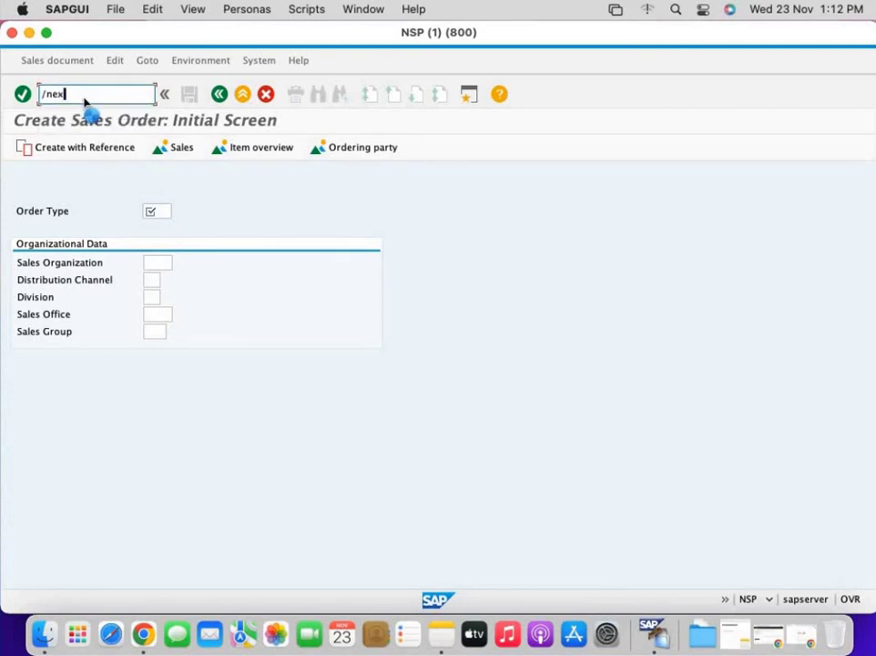
{"action": "key", "text": "Return"}
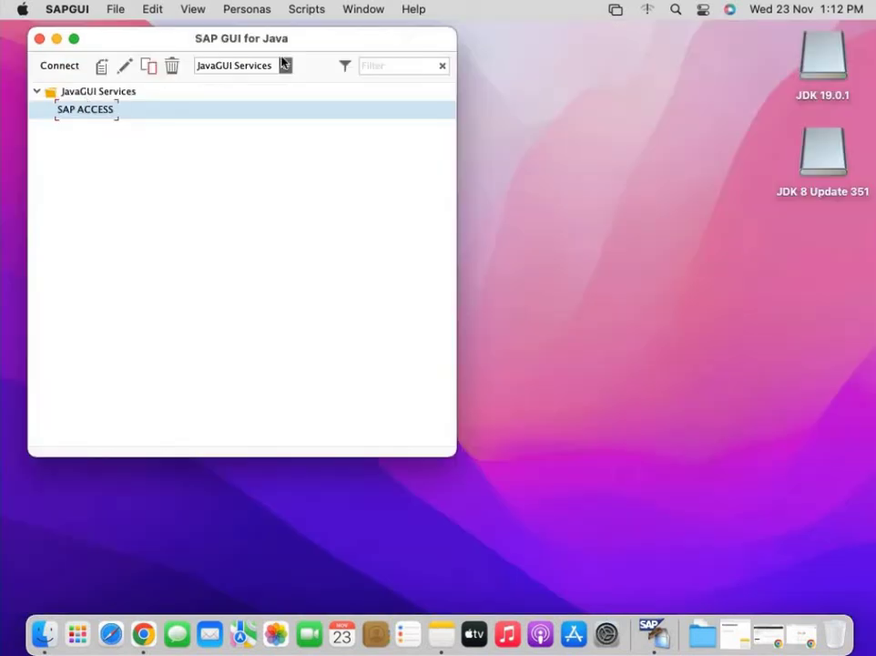